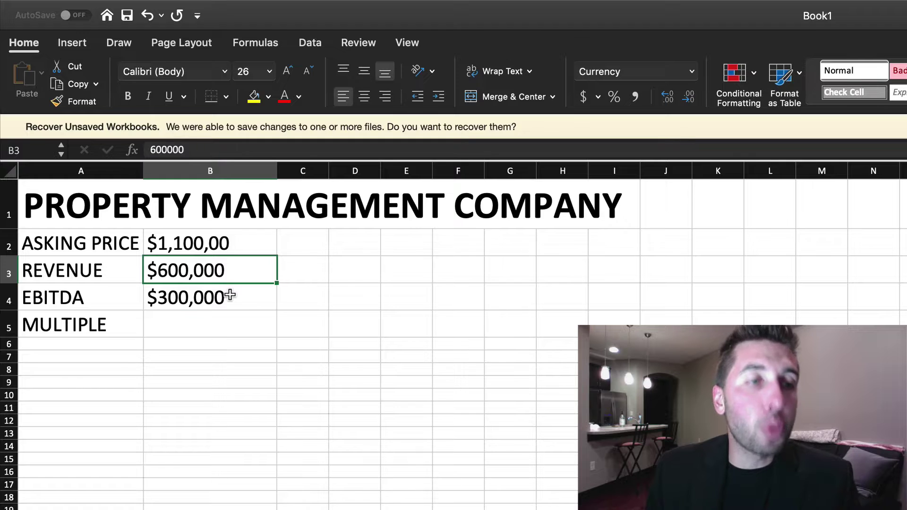
click(230, 295)
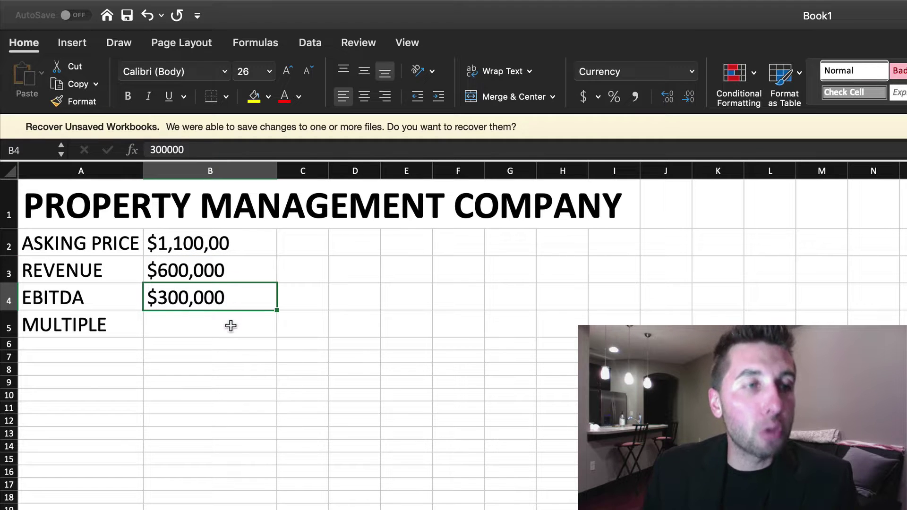
click(106, 327)
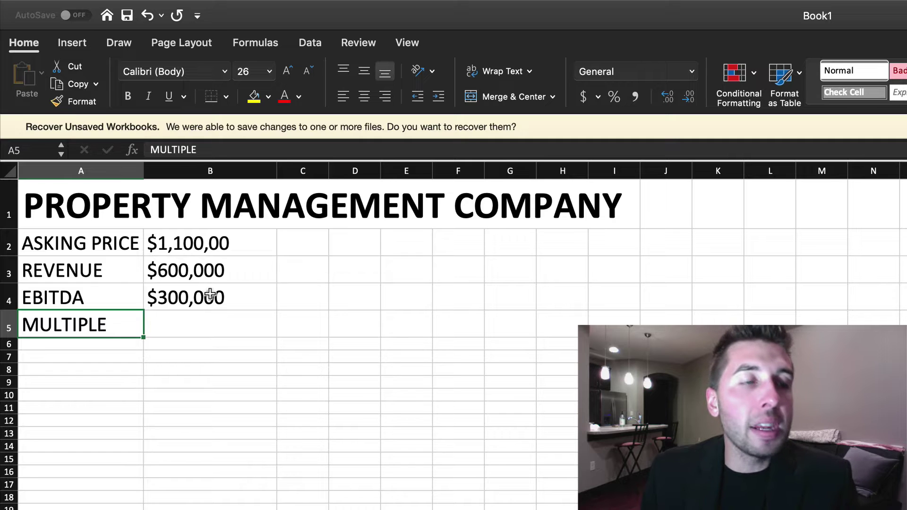
click(42, 296)
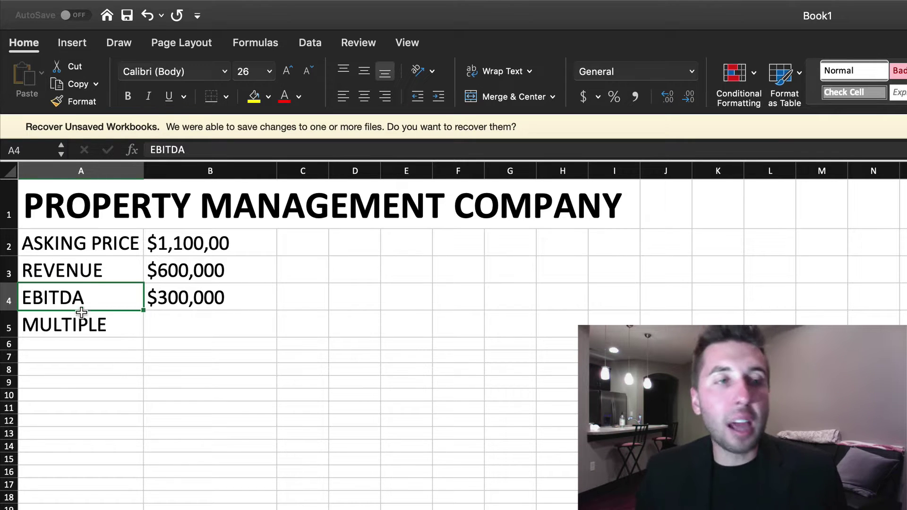
- Calculate the multiple in cell B5 with the formula =sum(11/3)
click(203, 322)
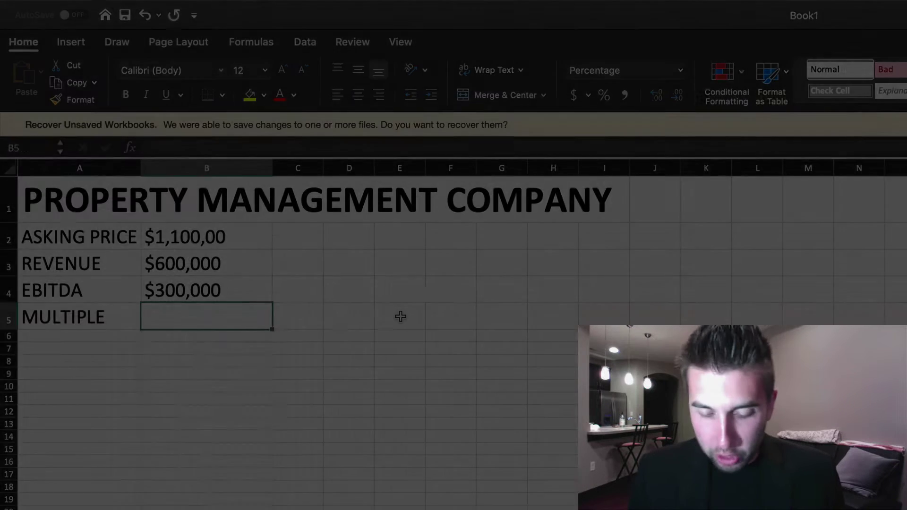
text(=sum()
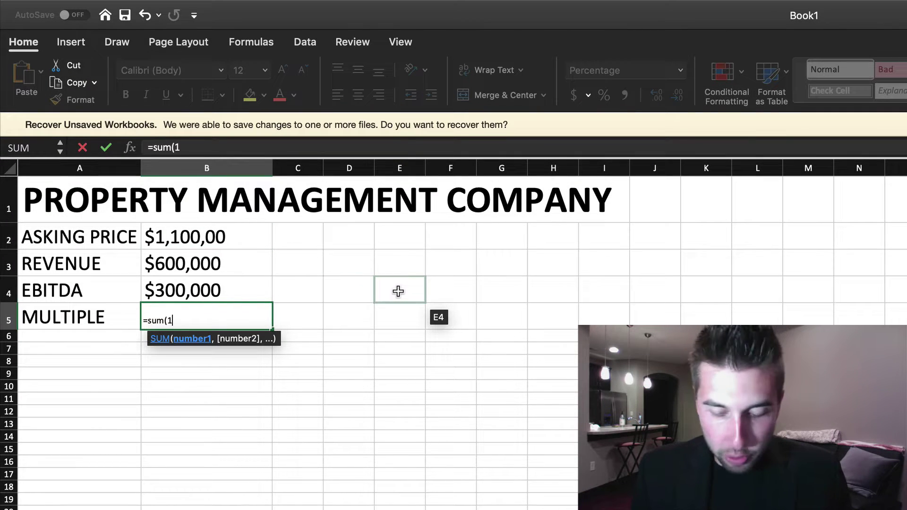
text(11/3)
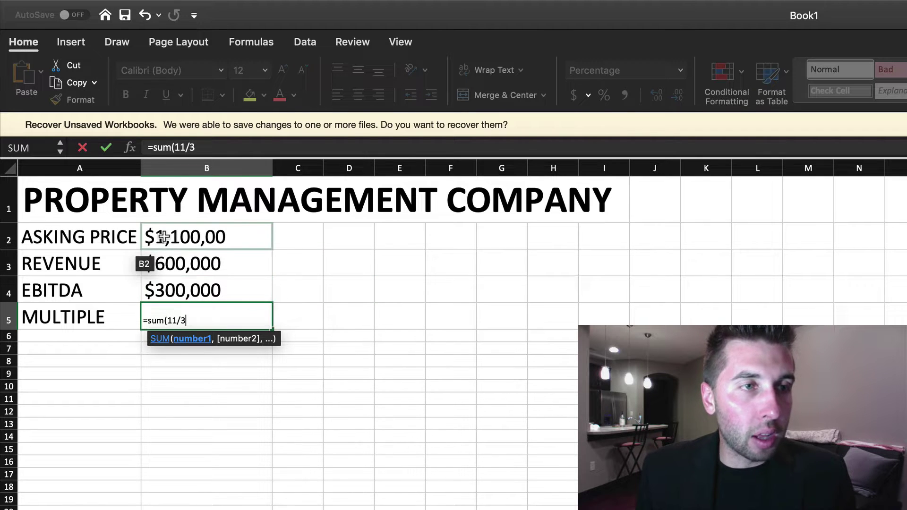
text())
key(Return)
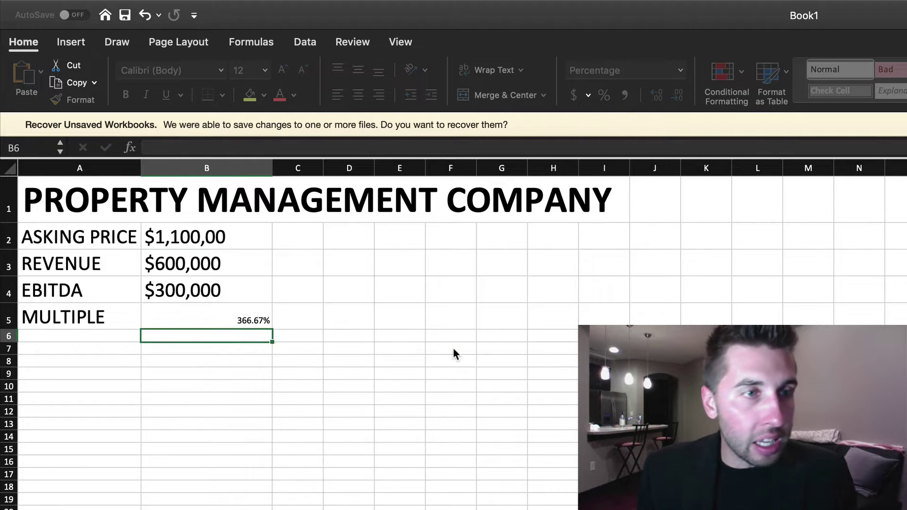
- Change the number format of the multiple in B5 to General
click(256, 325)
click(680, 70)
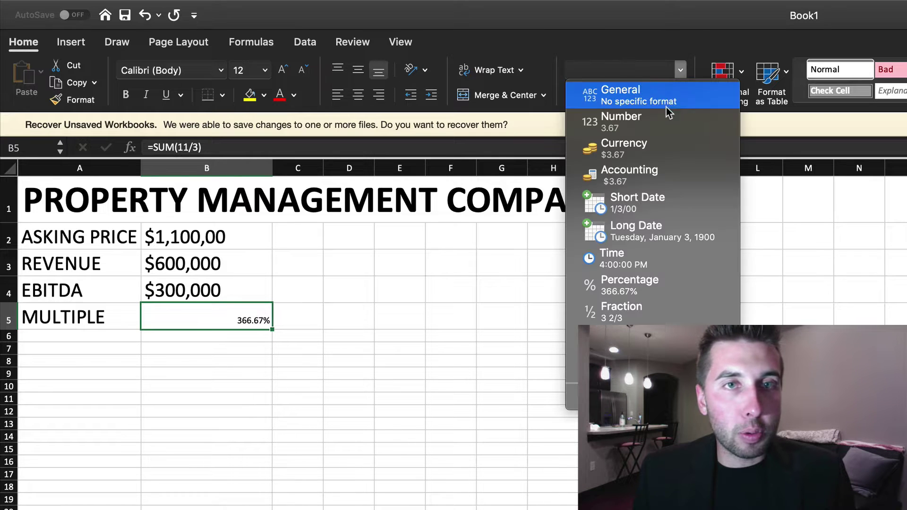
click(660, 101)
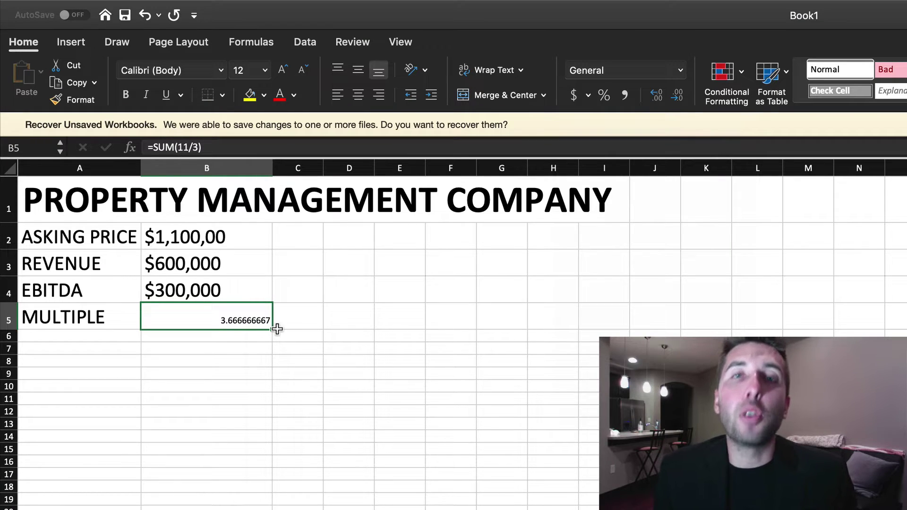
- Change the label in A5 to ASKING MULTIPLE and widen column A to fit it
click(32, 321)
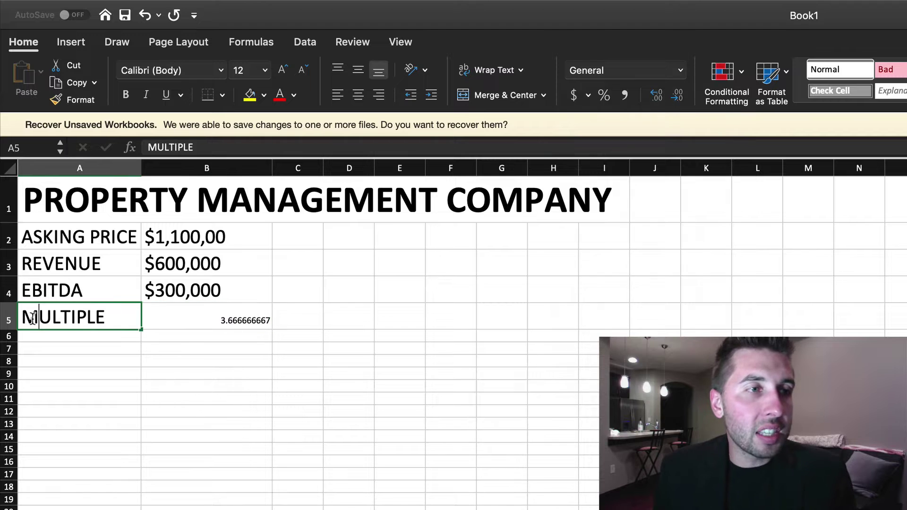
double_click(32, 319)
text(ASKING)
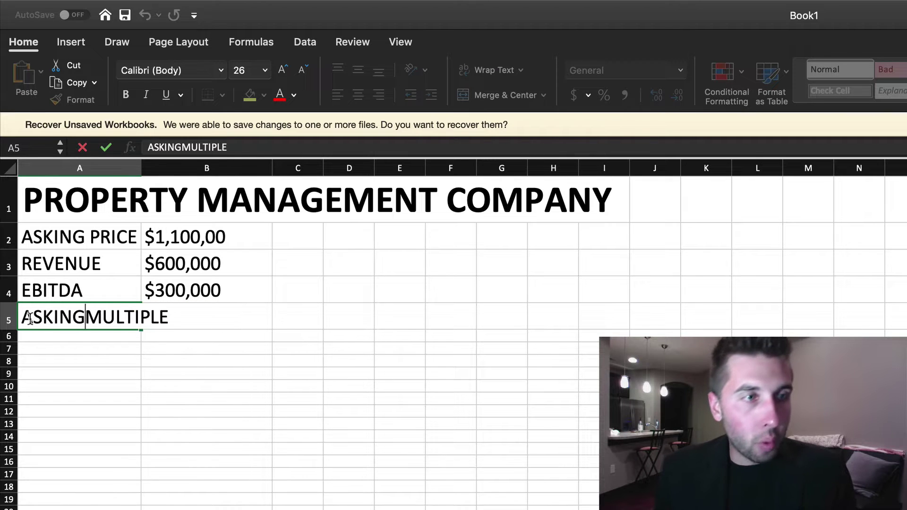
key(Return)
drag(144, 170, 217, 170)
- Reduce the asking multiple in B5 to five decimal places
click(298, 312)
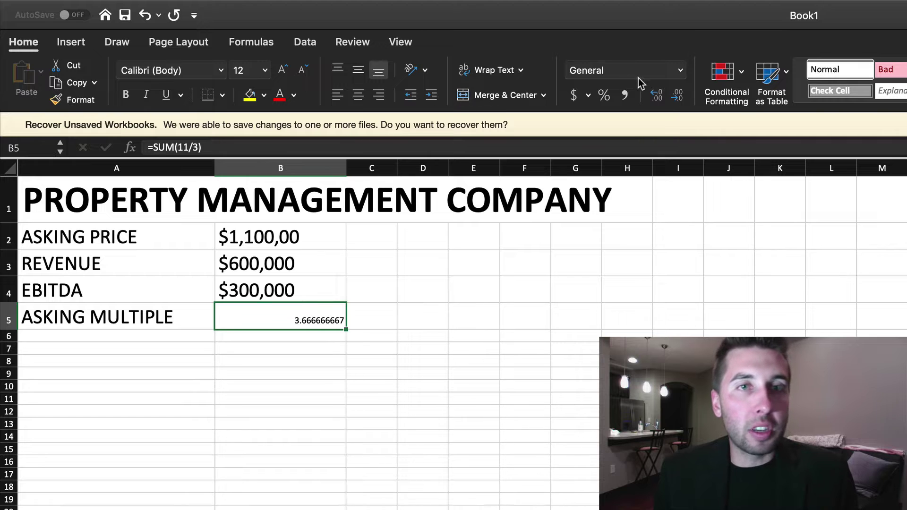
click(657, 95)
click(678, 96)
click(678, 96)
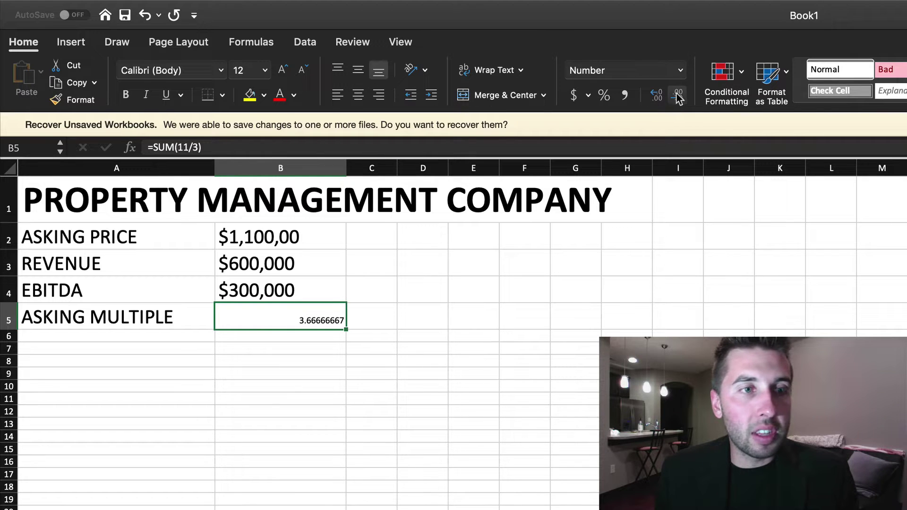
click(678, 95)
click(678, 96)
click(678, 96)
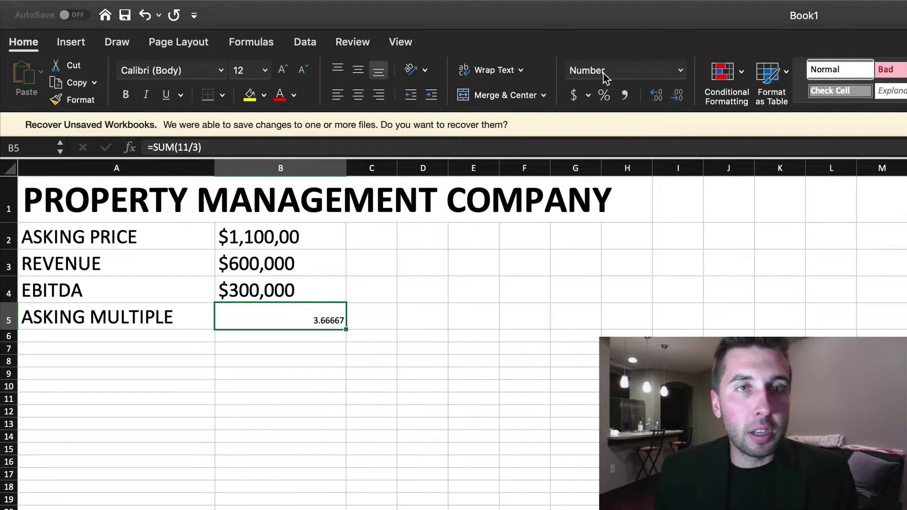
- Set the asking multiple in B5 to font size 26 and reduce it to one decimal place
click(264, 70)
click(261, 251)
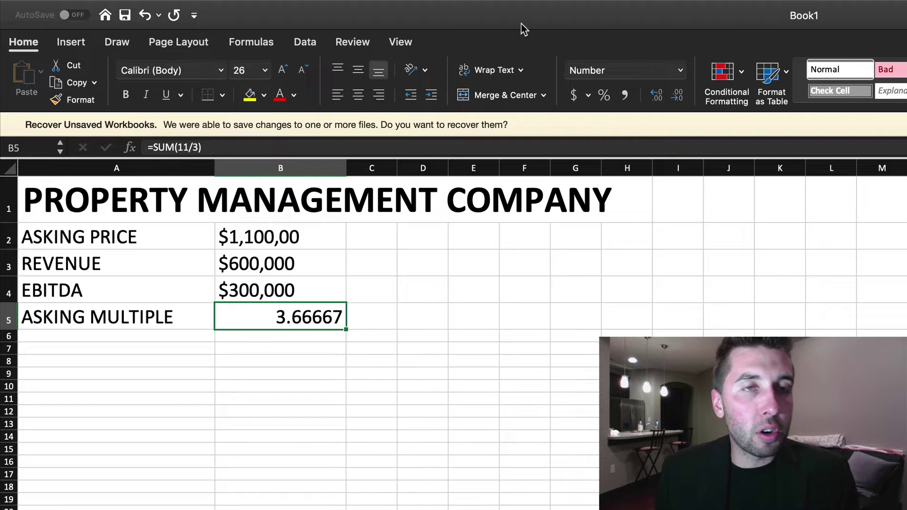
click(677, 96)
click(677, 96)
click(677, 96)
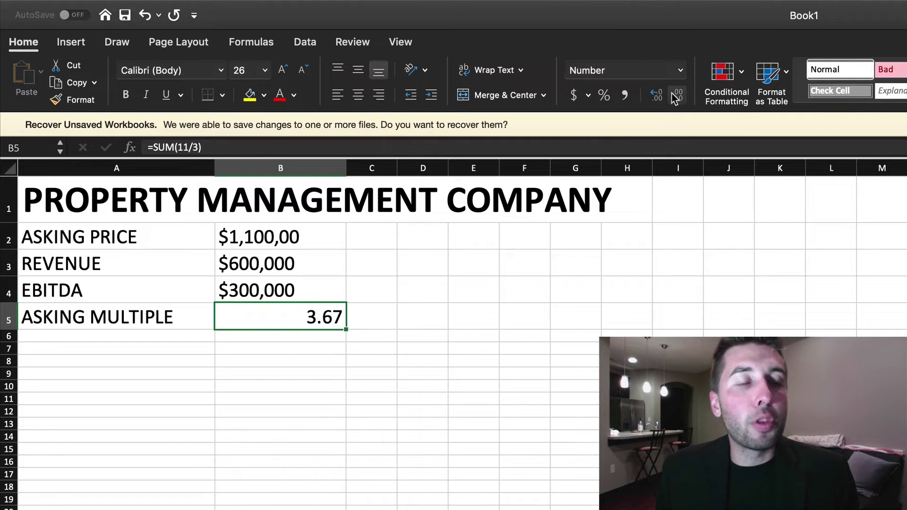
click(676, 96)
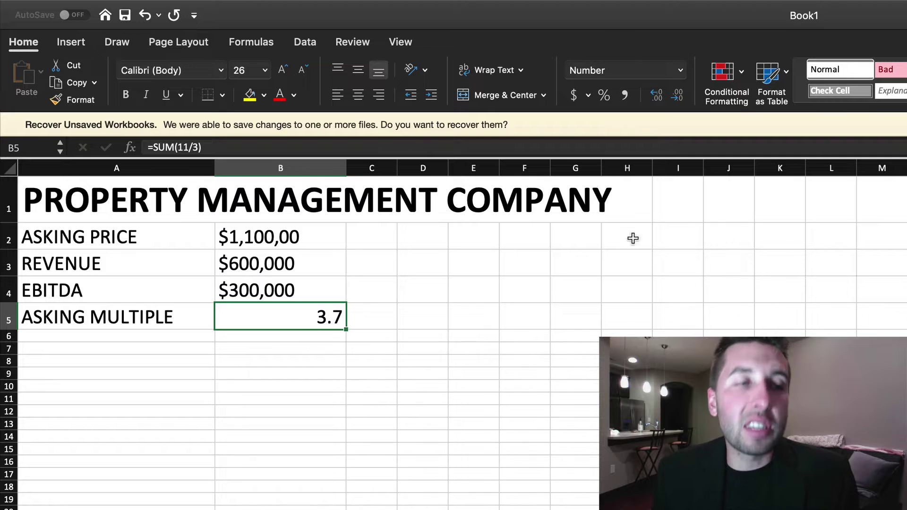
- Add the label DESIRED MULTIPLE in A6 and enter 3 beside it in B6
click(210, 336)
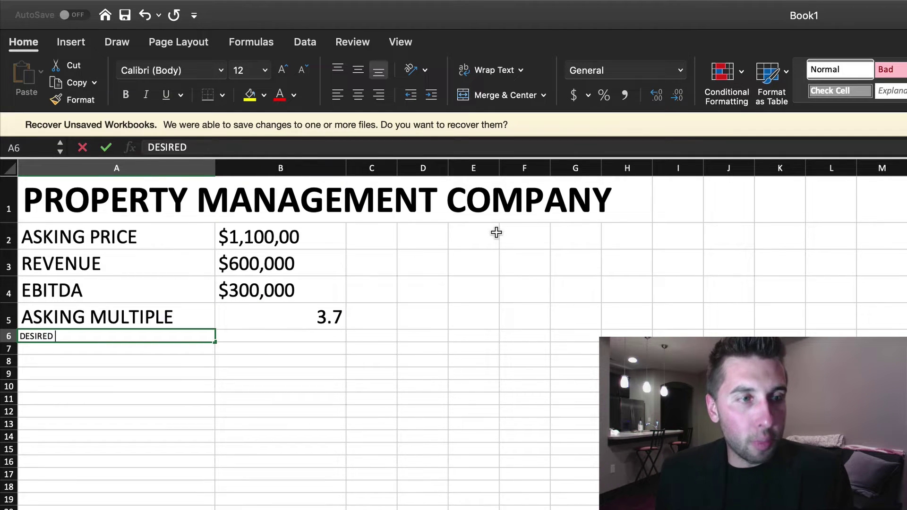
key(Return)
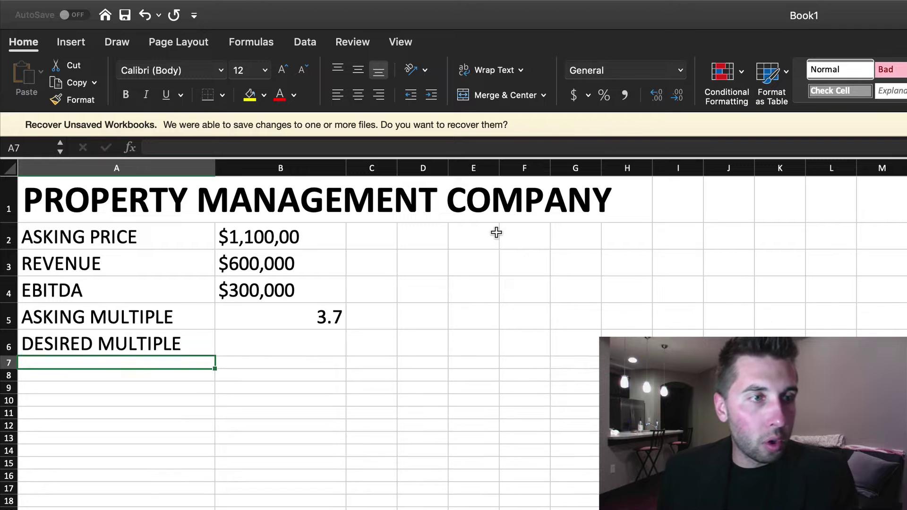
click(297, 339)
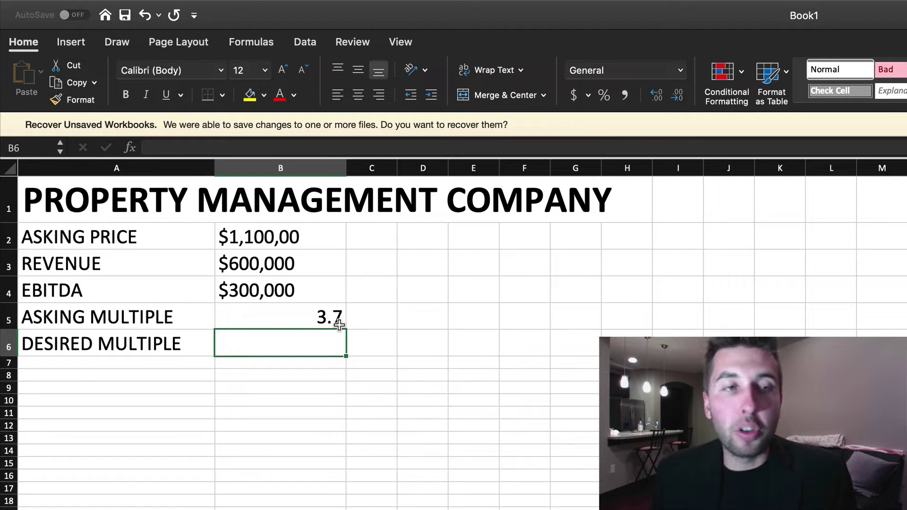
text(3)
key(Return)
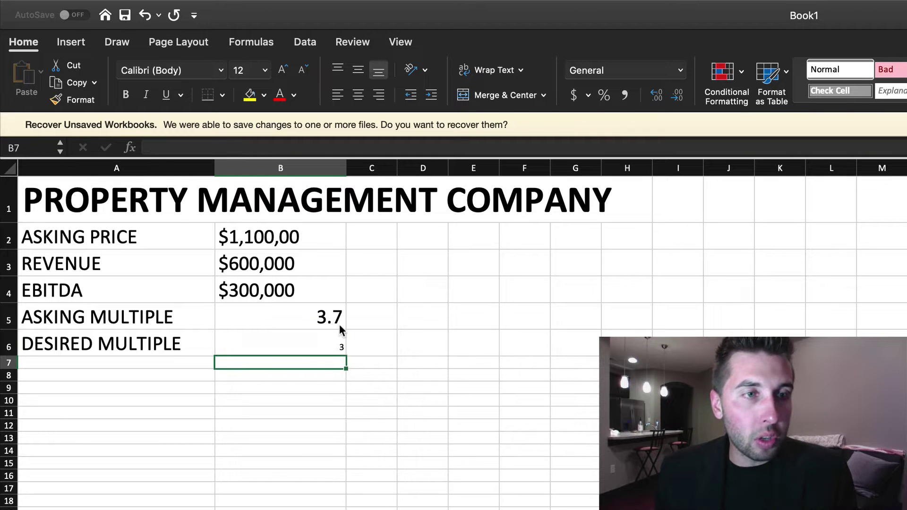
- Set the font size of the desired multiple in B6 to 26
click(324, 342)
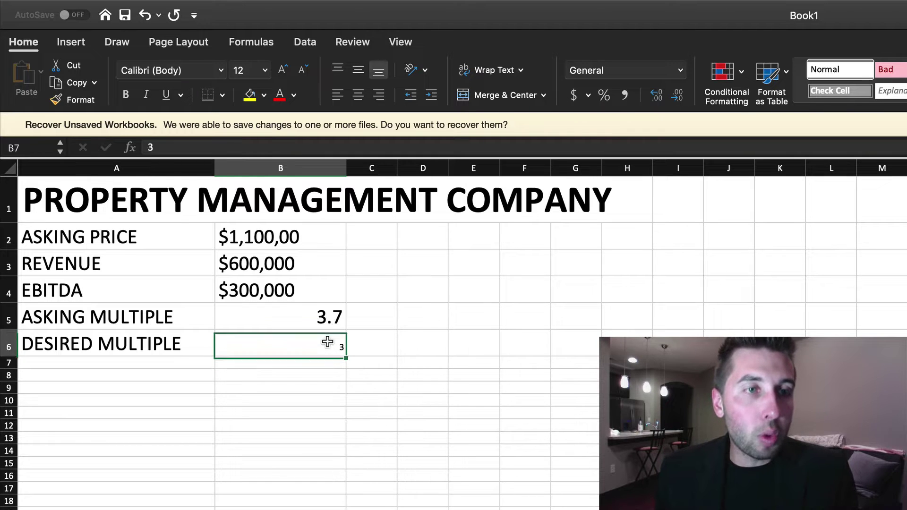
click(265, 70)
click(258, 251)
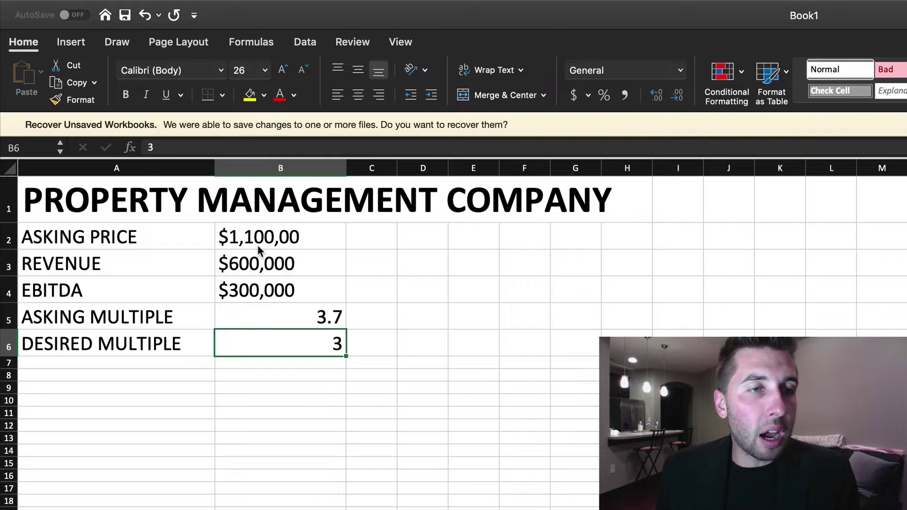
- Enter WHAT IS THE DESIRED MULTIPLE PURCHASE PRICE? in A7 and widen column A to fit the text
click(101, 363)
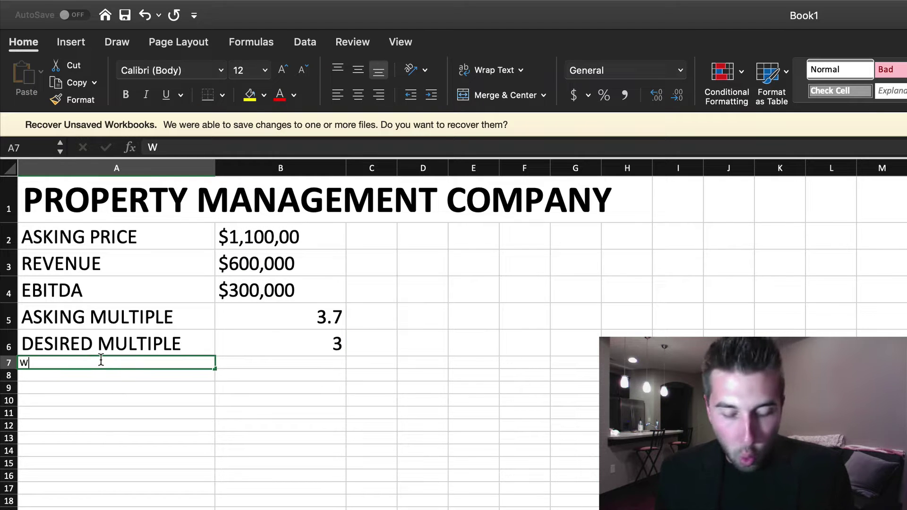
text(WHAT IS THE DESIRED MULTIPLE PURCHASE PRICE)
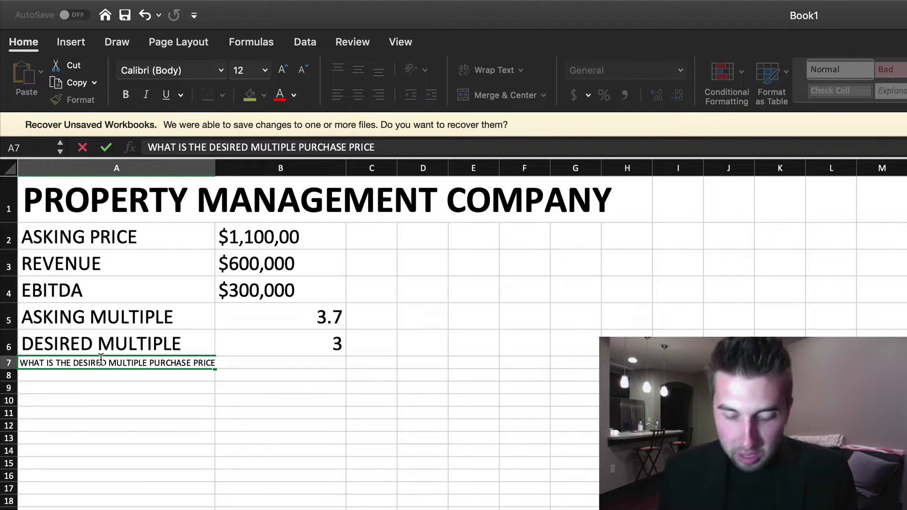
text(?)
key(Return)
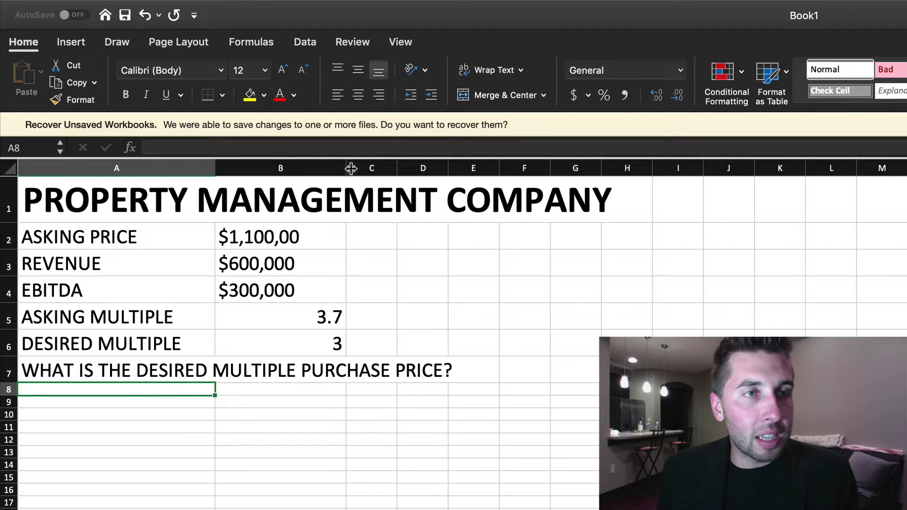
drag(223, 166, 490, 167)
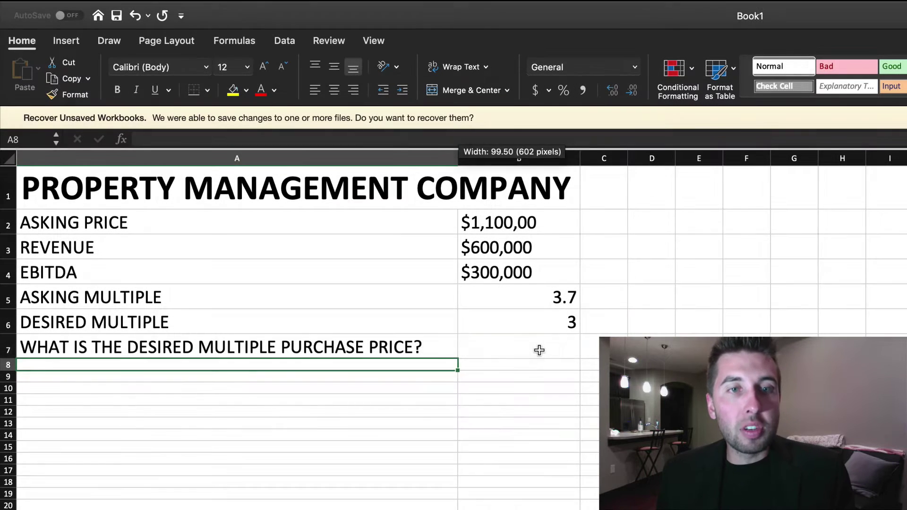
- Calculate the desired purchase price in B7 with the formula =SUM(B4*3)
click(566, 355)
text(=sum()
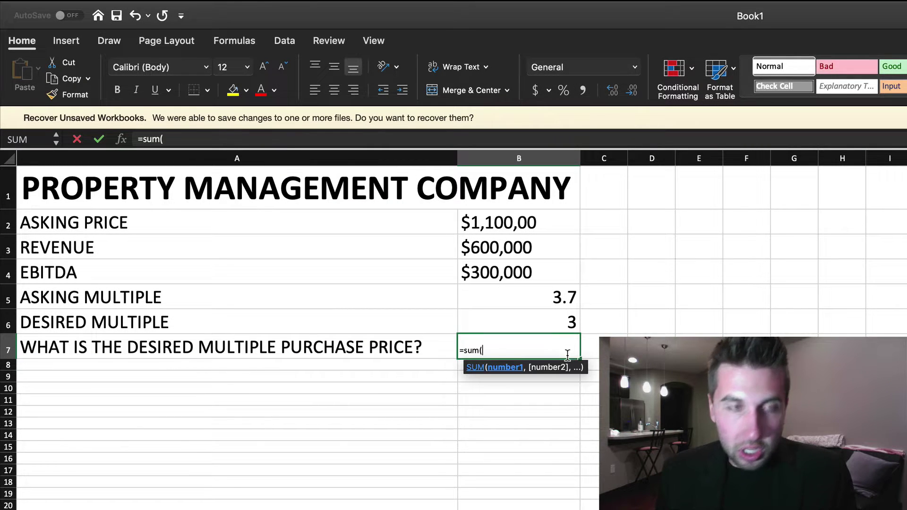
click(481, 278)
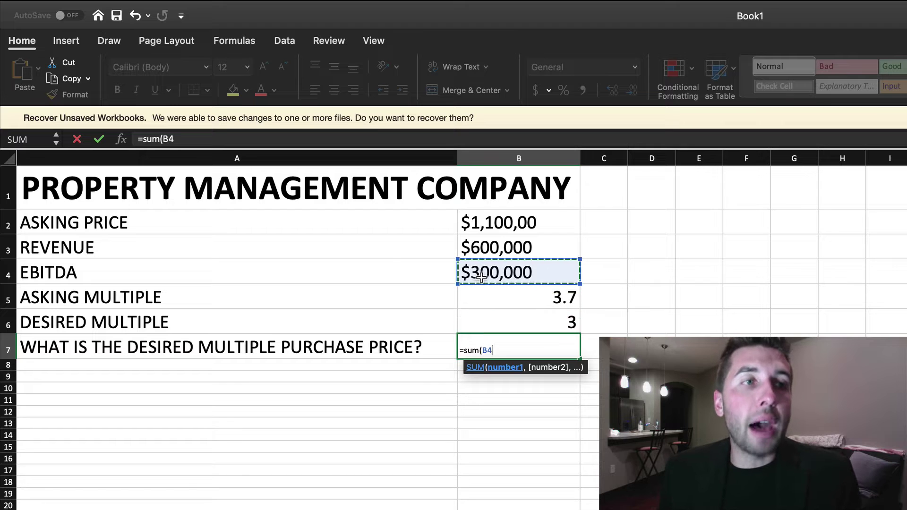
click(187, 137)
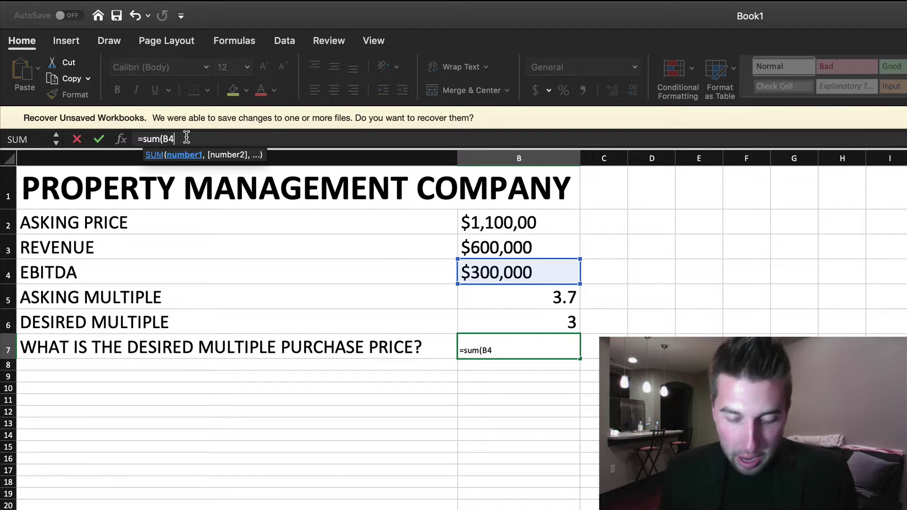
text(*B6))
key(Return)
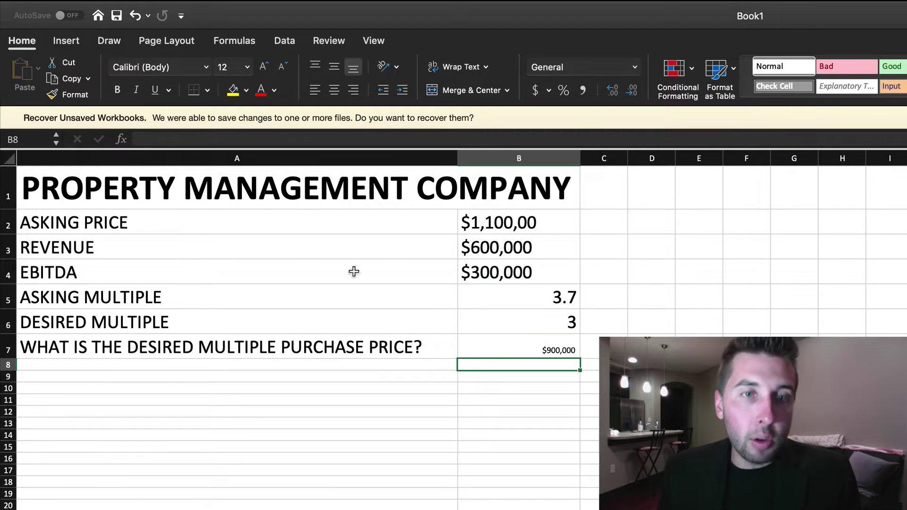
- Set the font size of the purchase price in B7 to 28
click(543, 345)
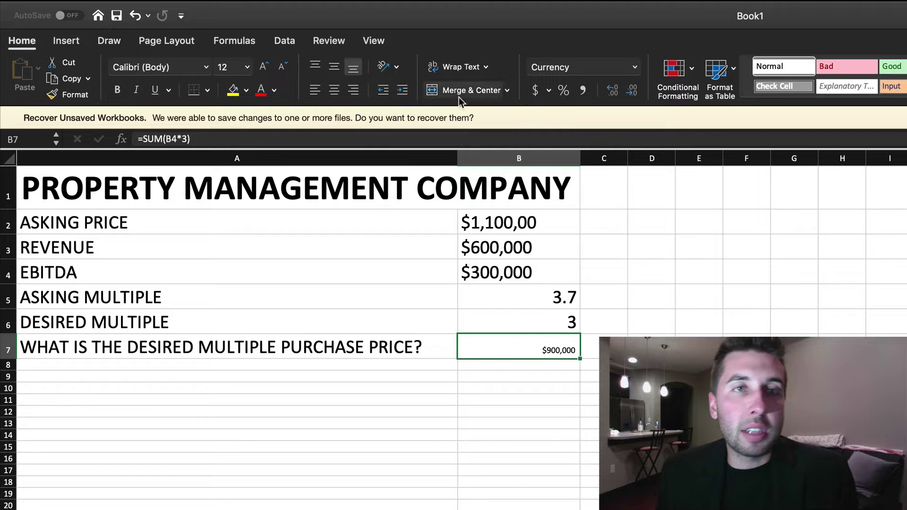
click(246, 69)
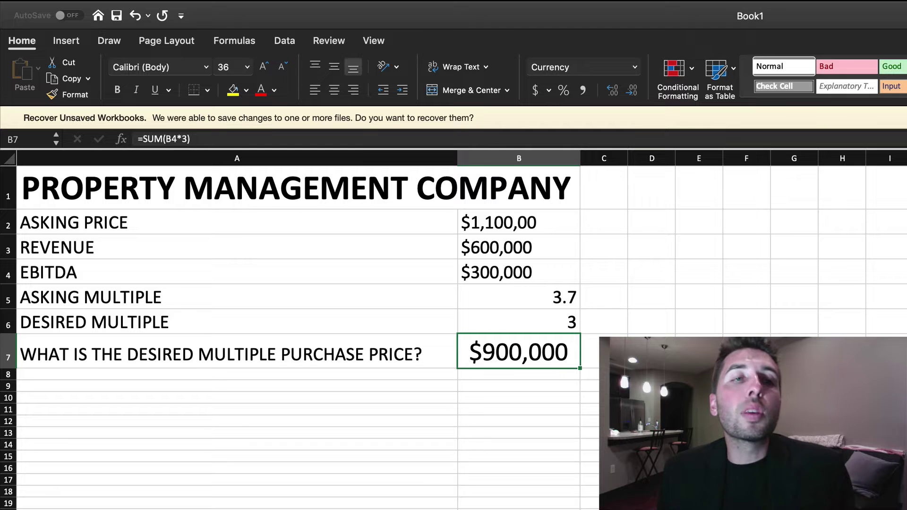
click(247, 68)
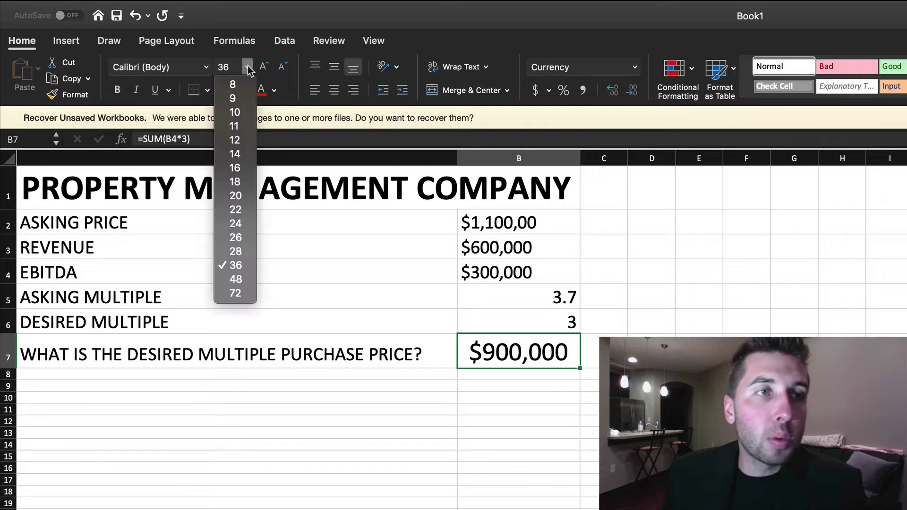
click(236, 251)
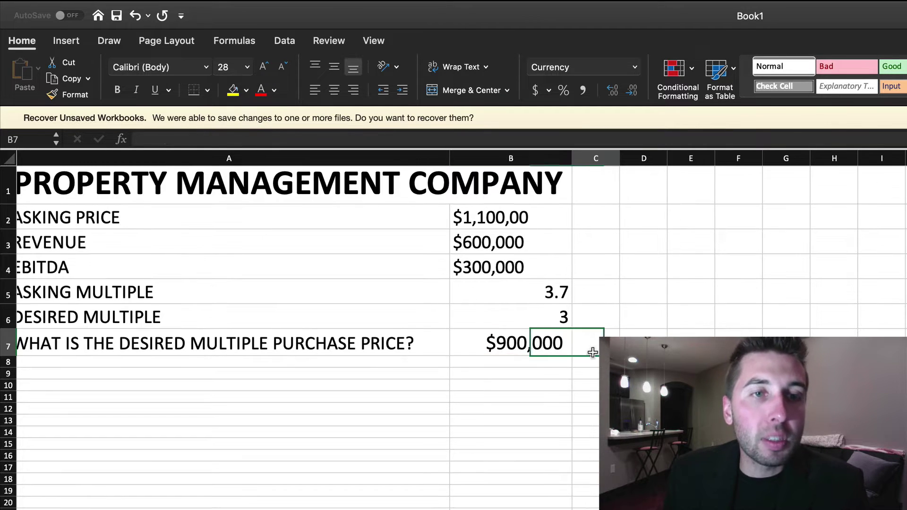
click(489, 344)
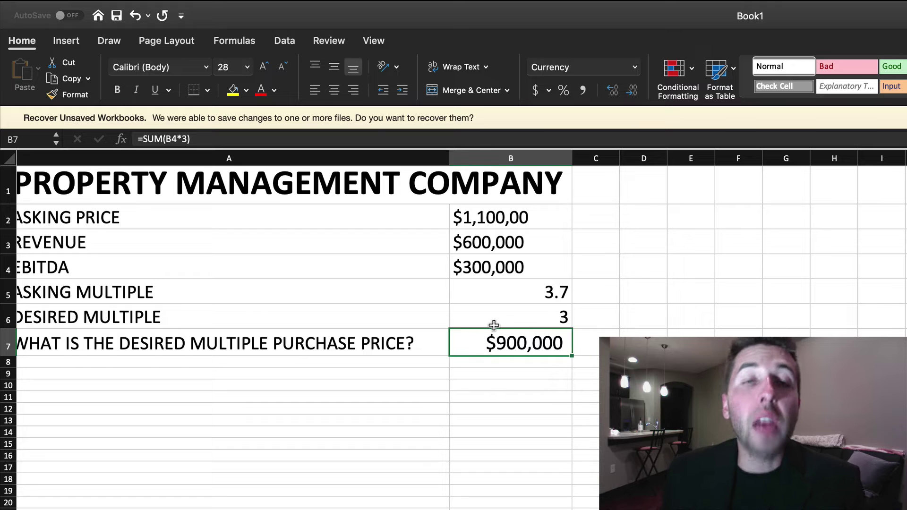
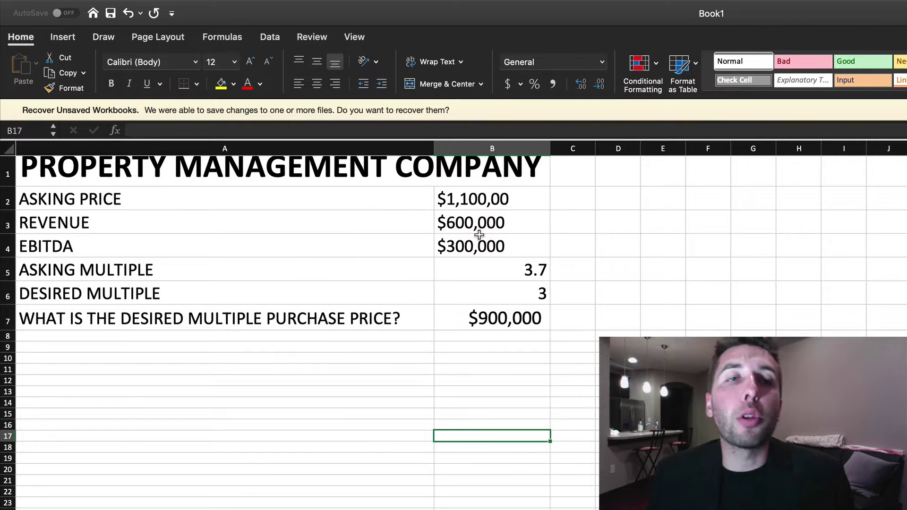
click(474, 204)
click(503, 321)
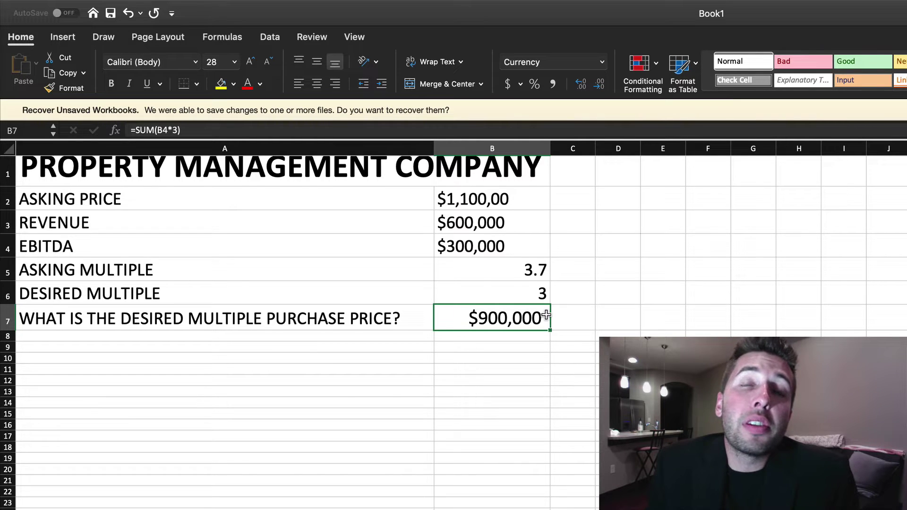
click(270, 336)
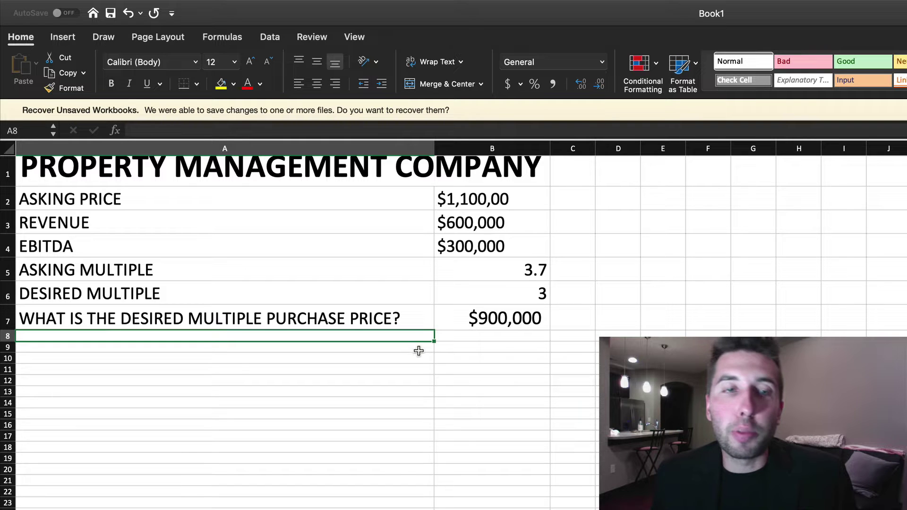
click(499, 191)
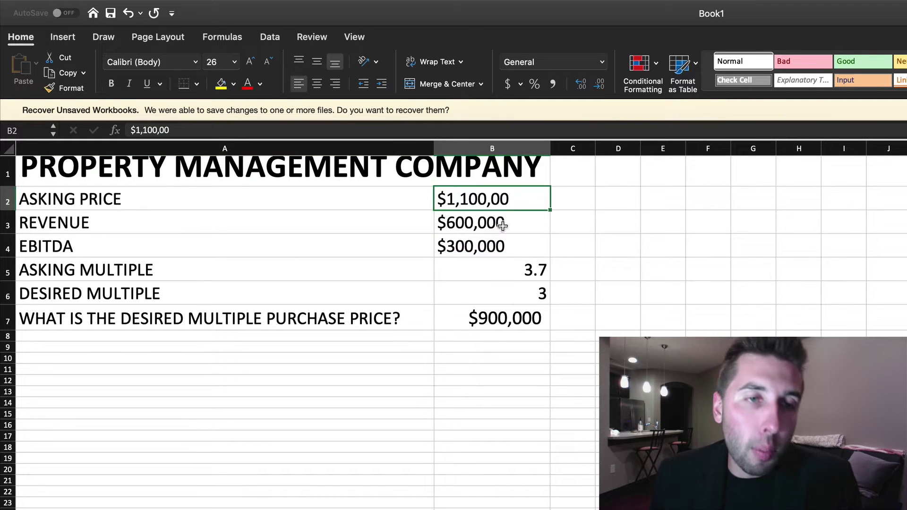
click(510, 318)
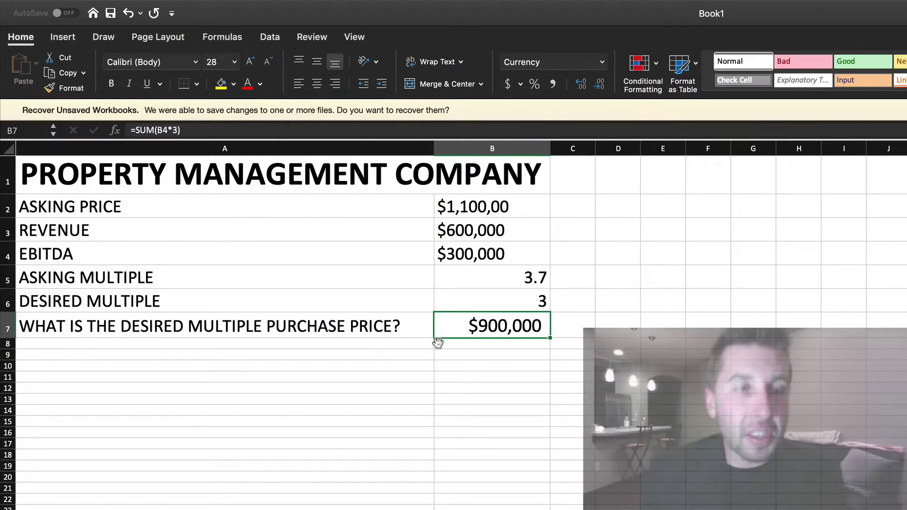
- Enter the label AGREE UPON a $1,000,000 PURCHASE PRICE in A8
click(260, 344)
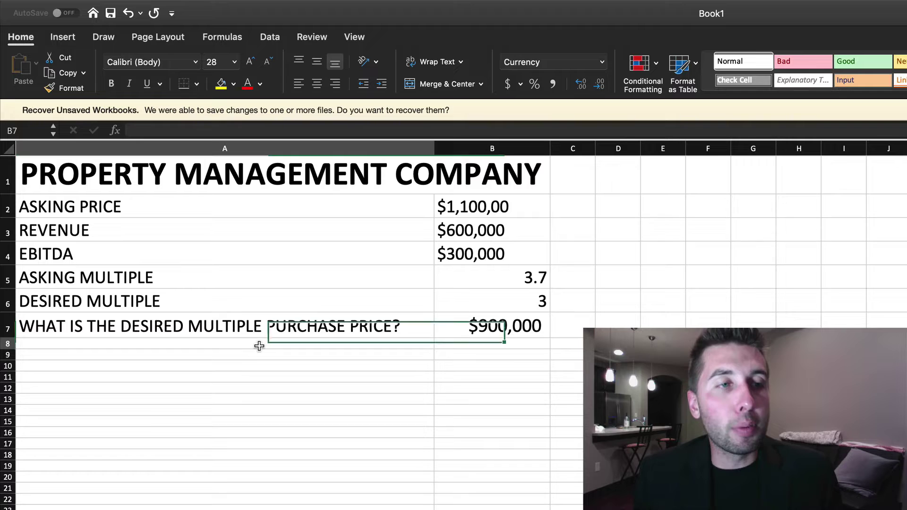
text(AGREE UPON a $1,000,000 PURCHA)
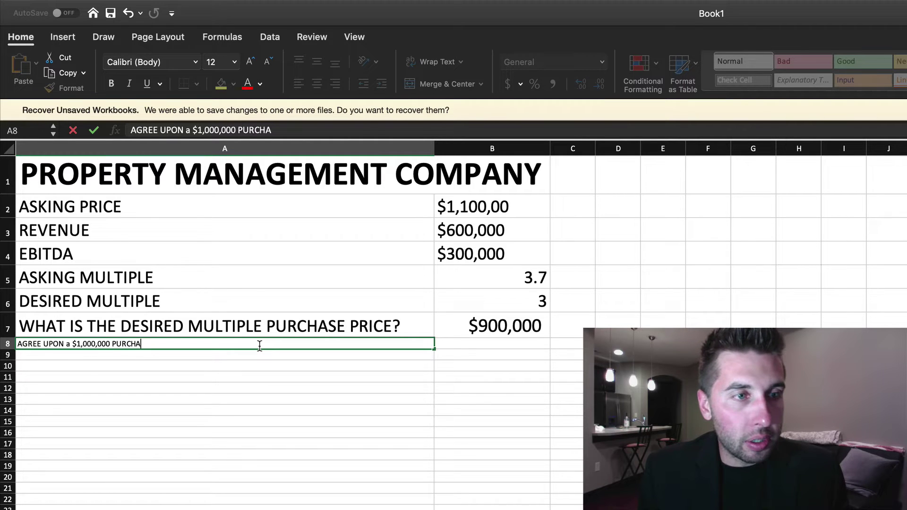
text(E PRIC)
key(Return)
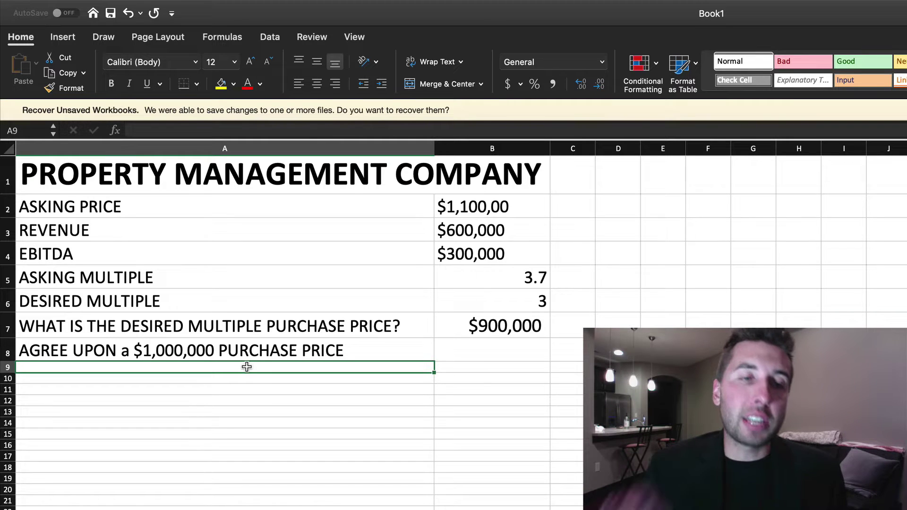
- Calculate the multiple for the agreed price in B8 with the formula =SUM(1000000/B4)
click(452, 359)
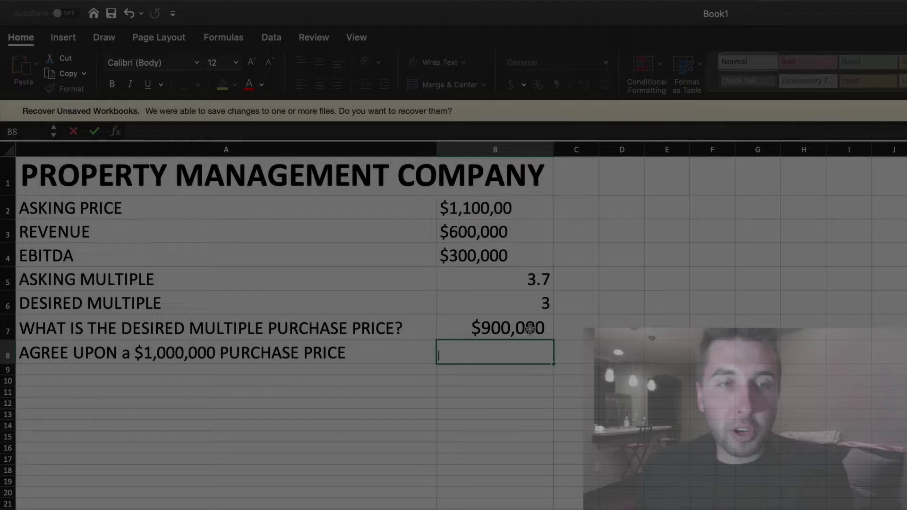
text(=sum(1000000/)
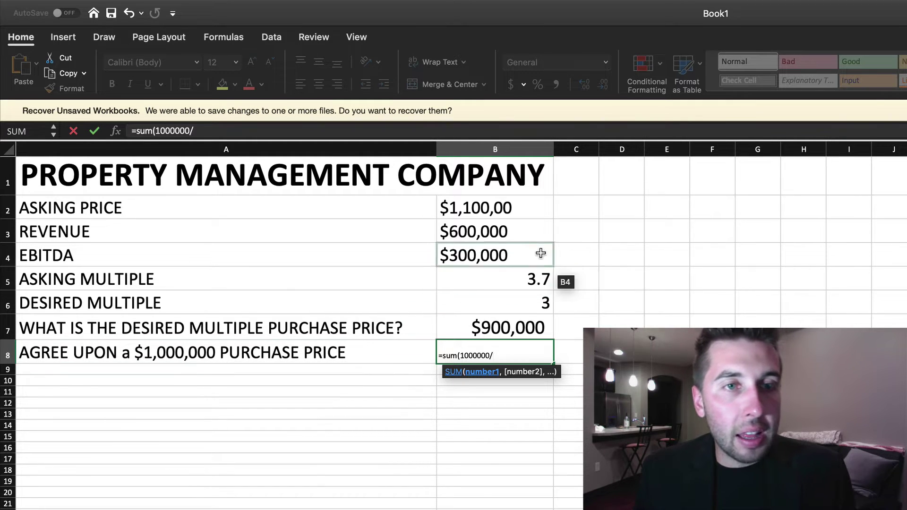
click(523, 253)
text())
key(Return)
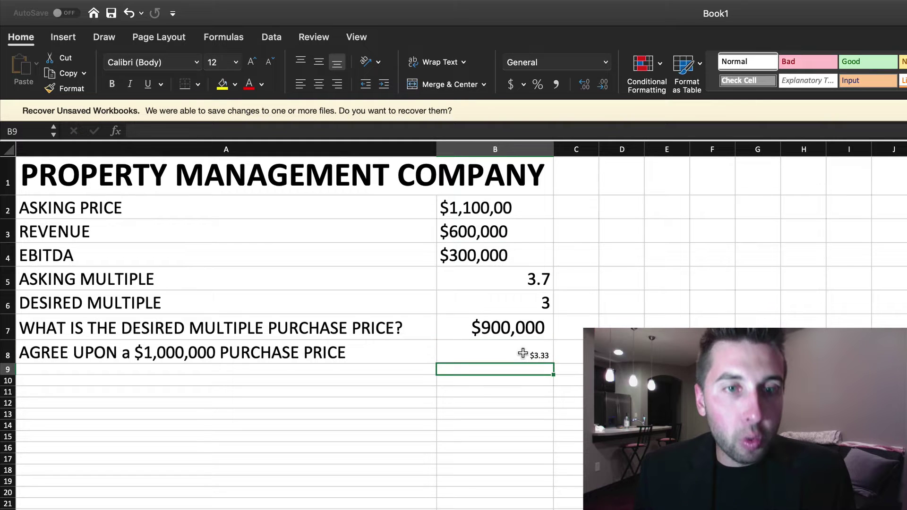
- Change the multiple in B8 to the General number format and set its font size to 26
click(523, 353)
click(606, 64)
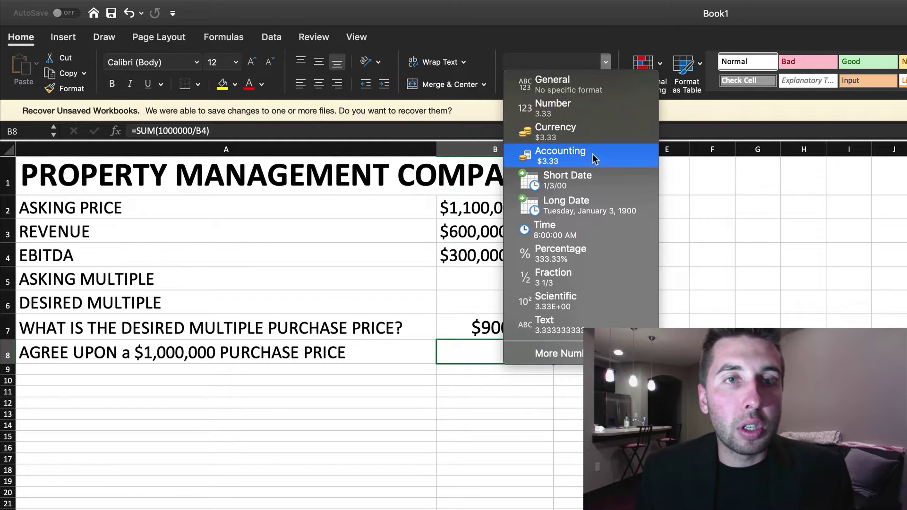
click(574, 86)
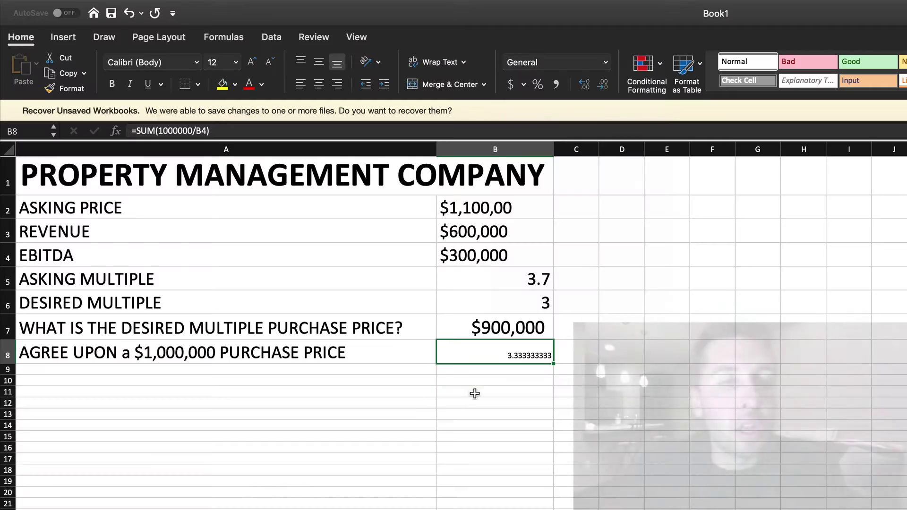
key(Return)
click(505, 353)
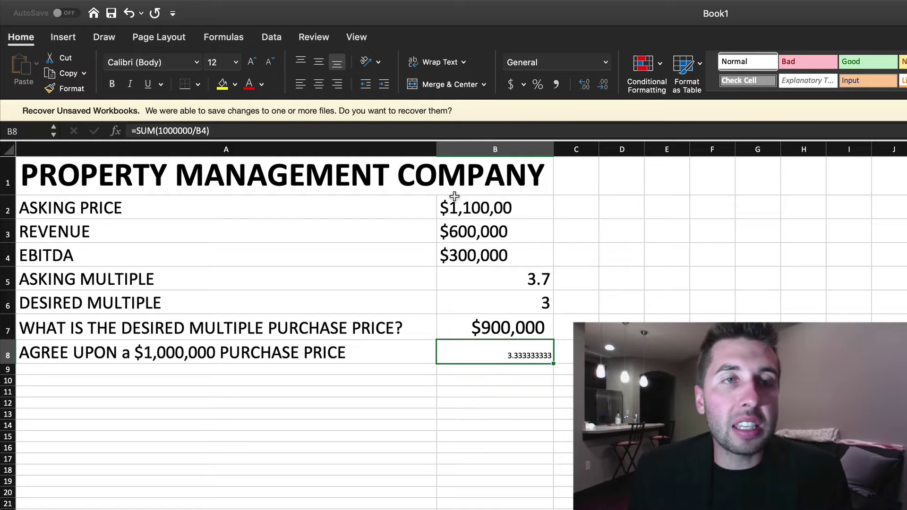
click(235, 63)
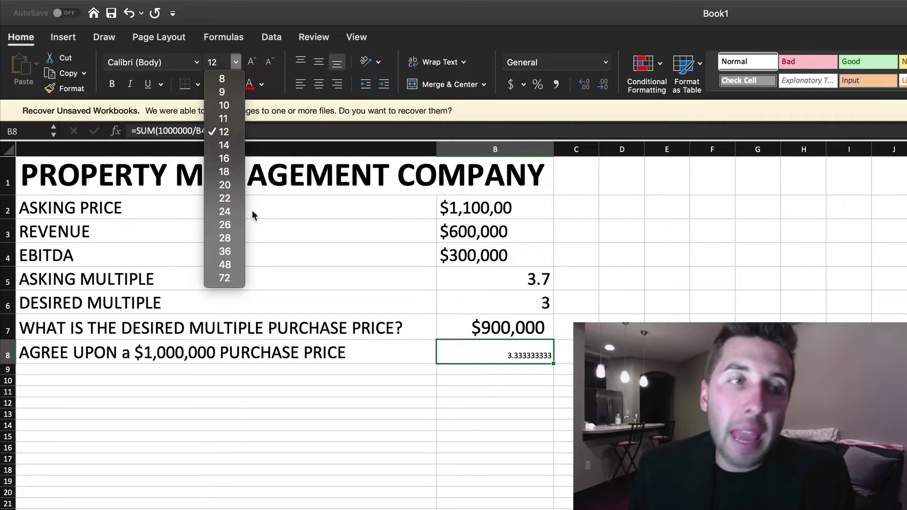
click(225, 225)
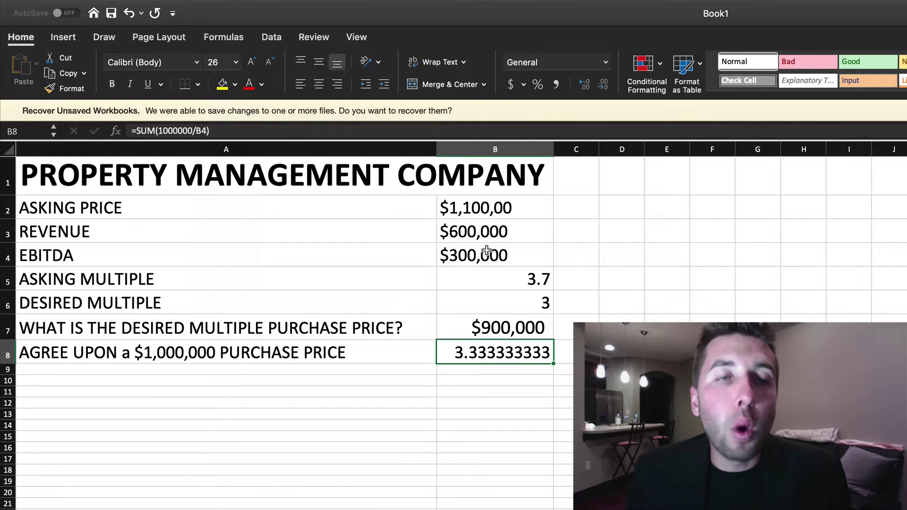
- Highlight the agreed purchase price label in A8 with yellow fill and underline it
click(204, 355)
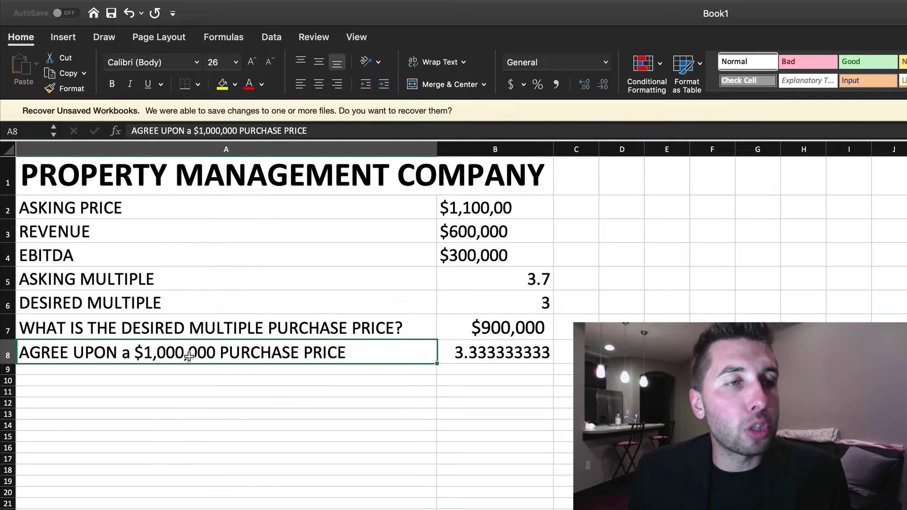
click(223, 84)
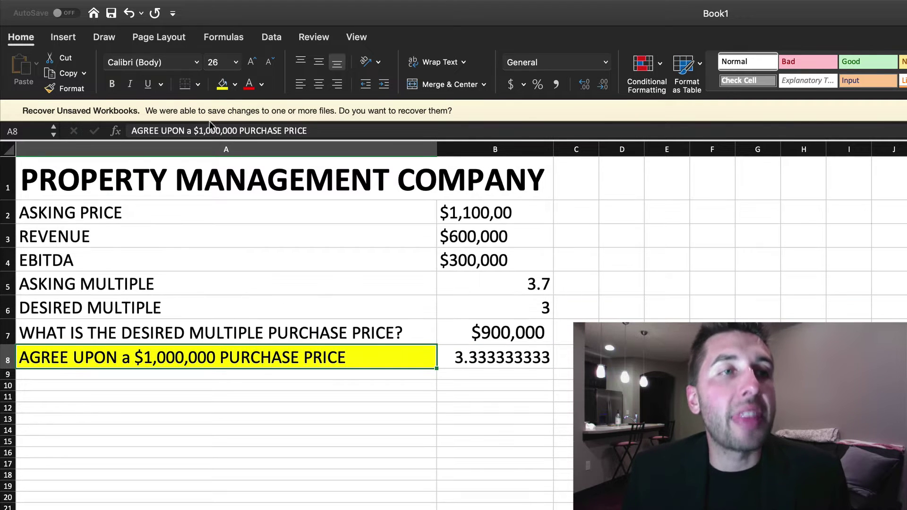
click(148, 84)
click(340, 395)
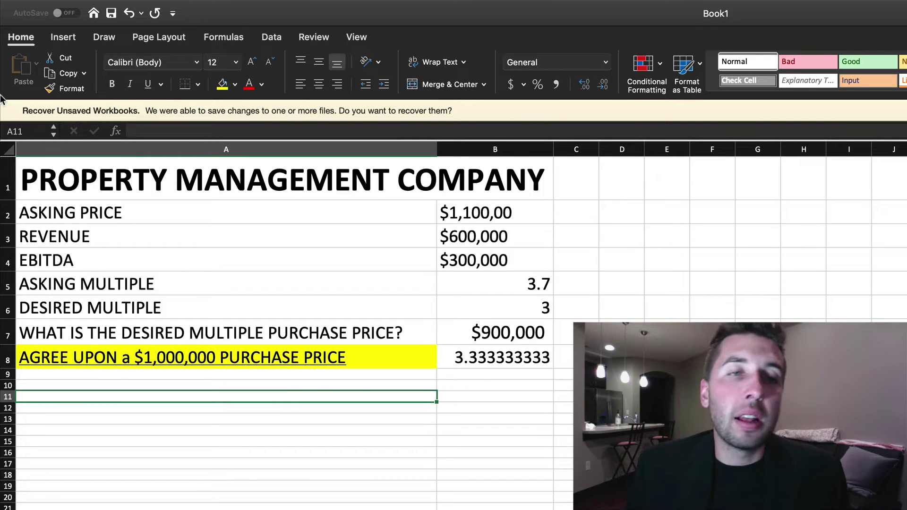
- Review the valuation rows one by one, from the asking price in row 2 to the agreed purchase price in row 8
drag(78, 222, 525, 219)
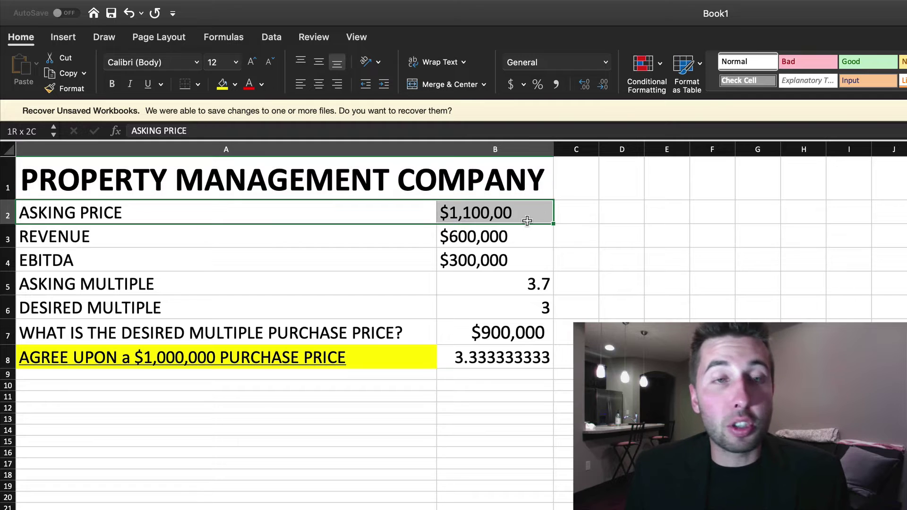
click(527, 221)
drag(89, 240, 537, 239)
click(152, 268)
drag(367, 267, 501, 264)
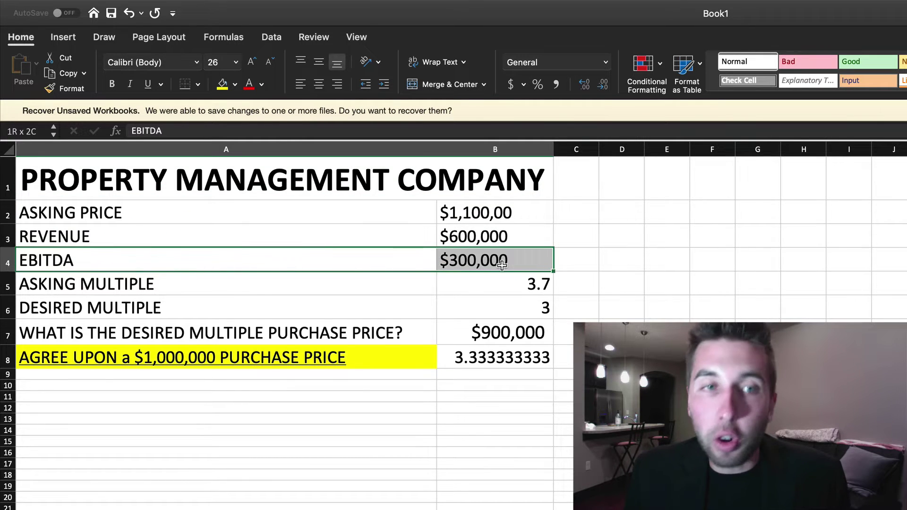
drag(174, 282, 514, 283)
drag(103, 319, 521, 311)
drag(115, 353, 516, 363)
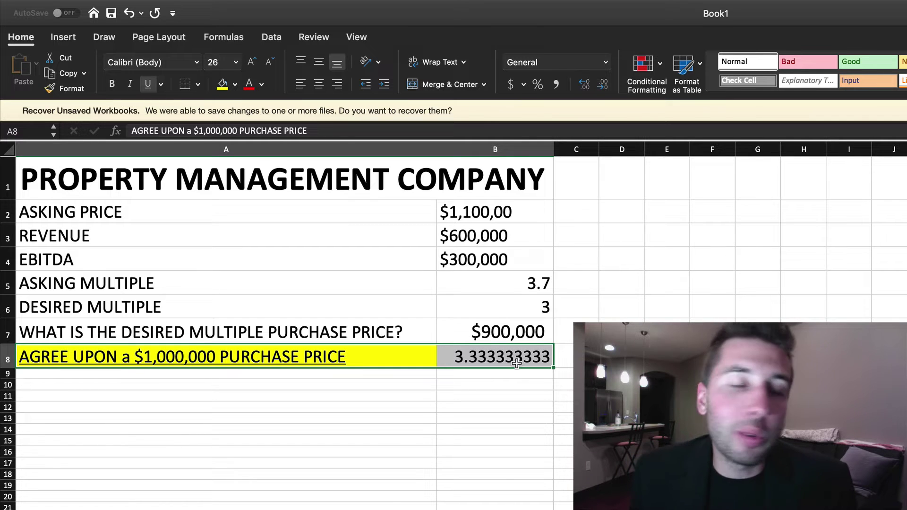
- Increase the asking multiple in B5 to three decimal places
click(542, 303)
key(Up)
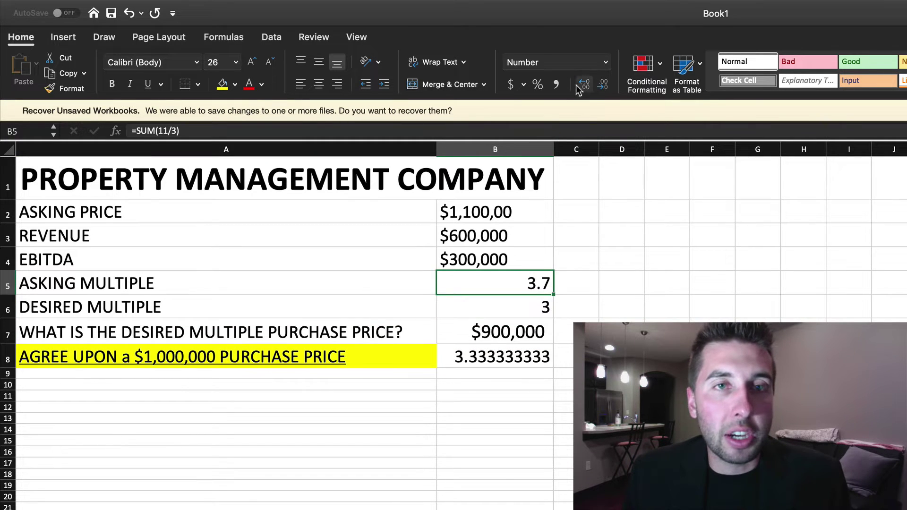
click(584, 84)
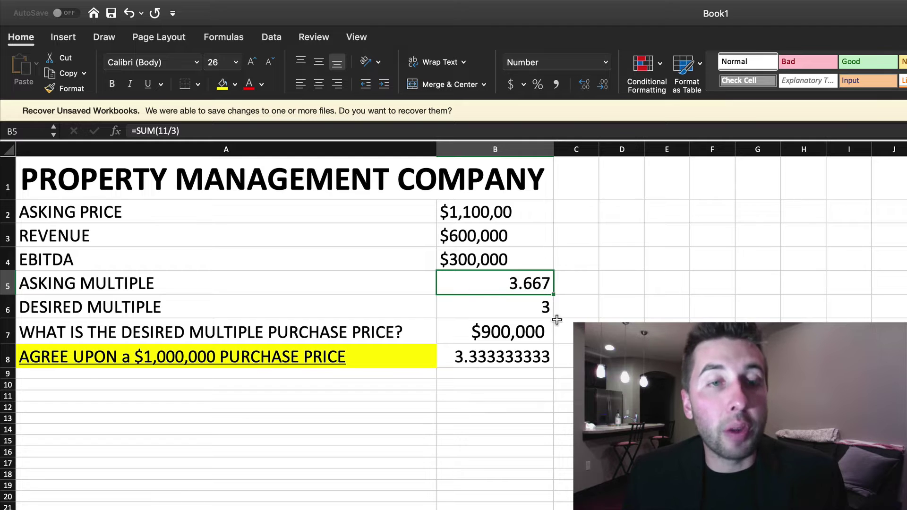
- Reduce the agreed price multiple in B8 to four decimal places
click(520, 354)
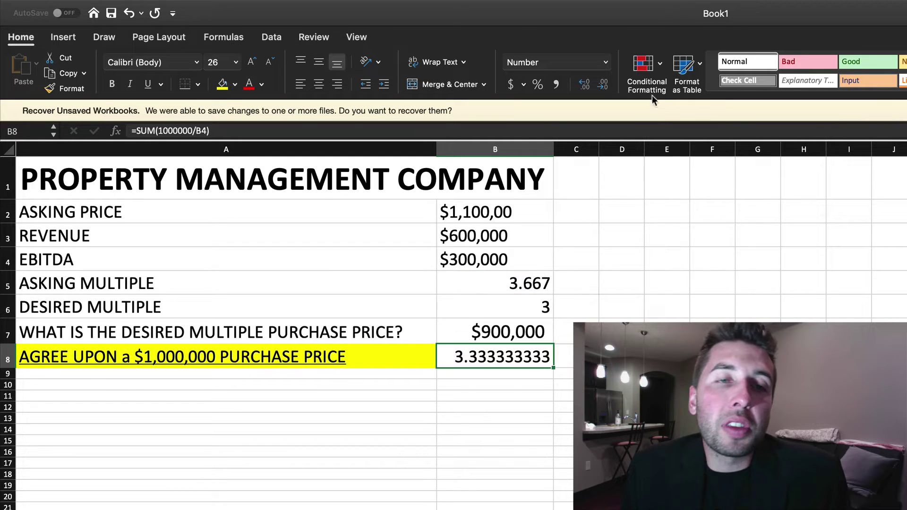
click(603, 85)
click(603, 85)
click(604, 85)
click(603, 85)
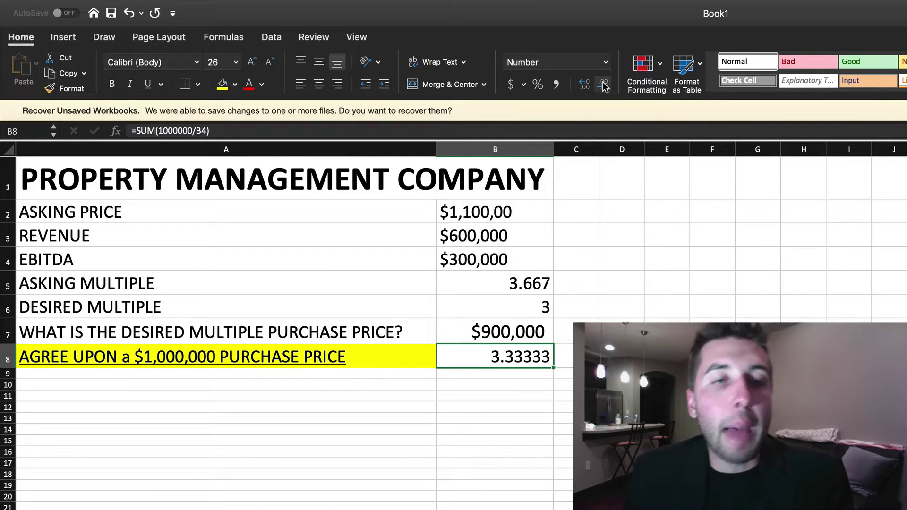
click(608, 89)
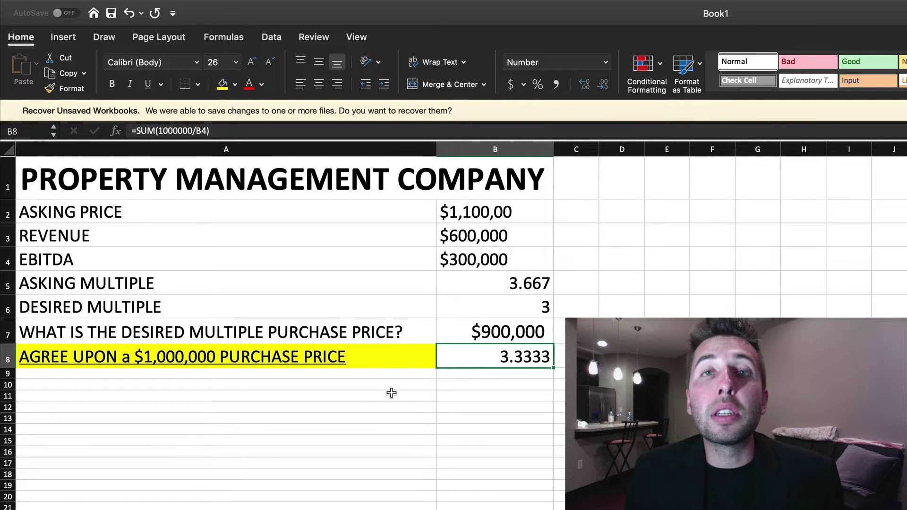
- Enter HOW MUCH WOULD A $1,000,000 LOAN COST PER YEAR??? in A9 and widen column A to fit the text
click(342, 373)
text(HOW MUCH WOULD A $1,,,)
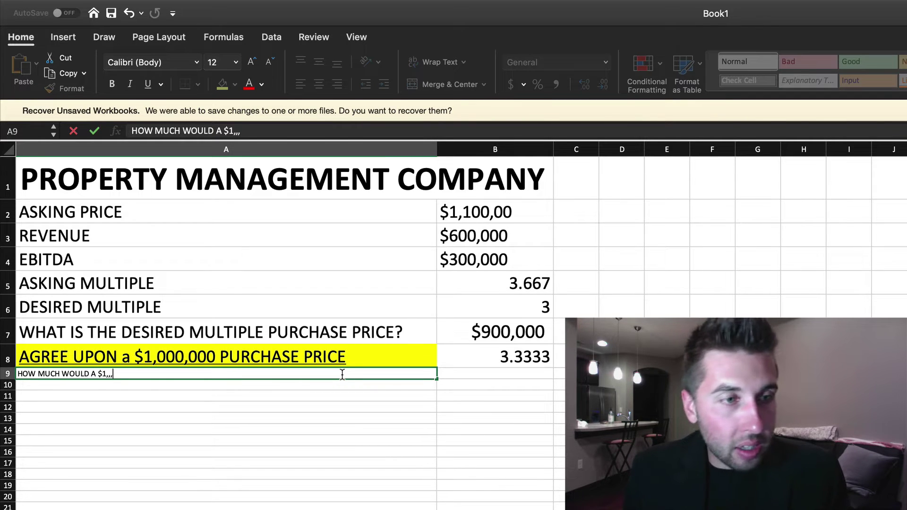
key(BackSpace)
key(BackSpace)
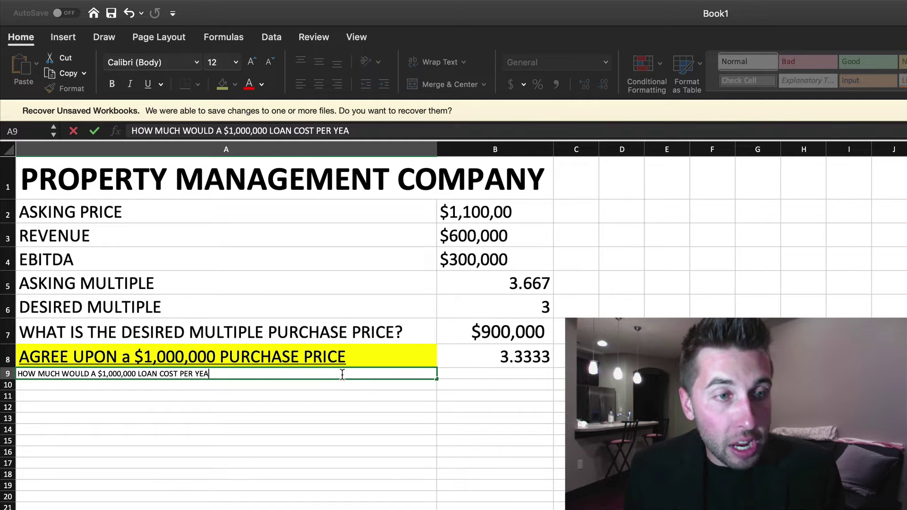
key(Return)
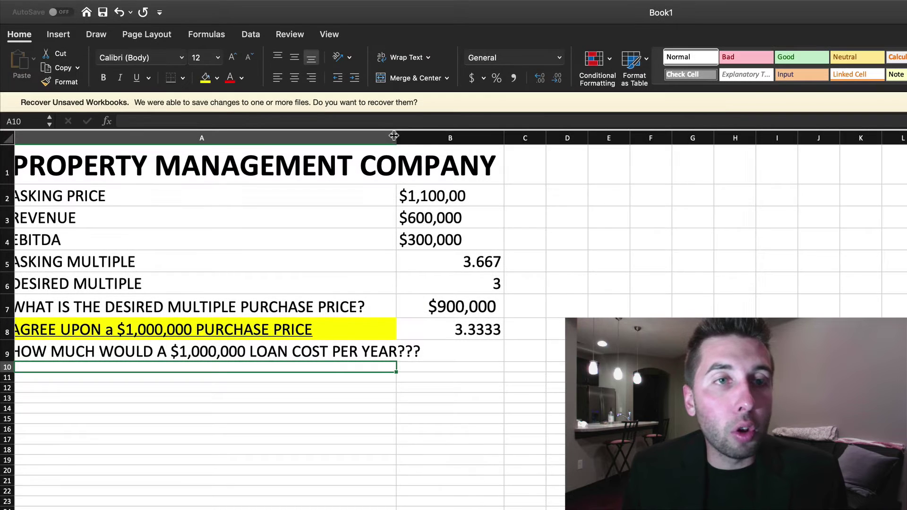
drag(394, 136, 446, 137)
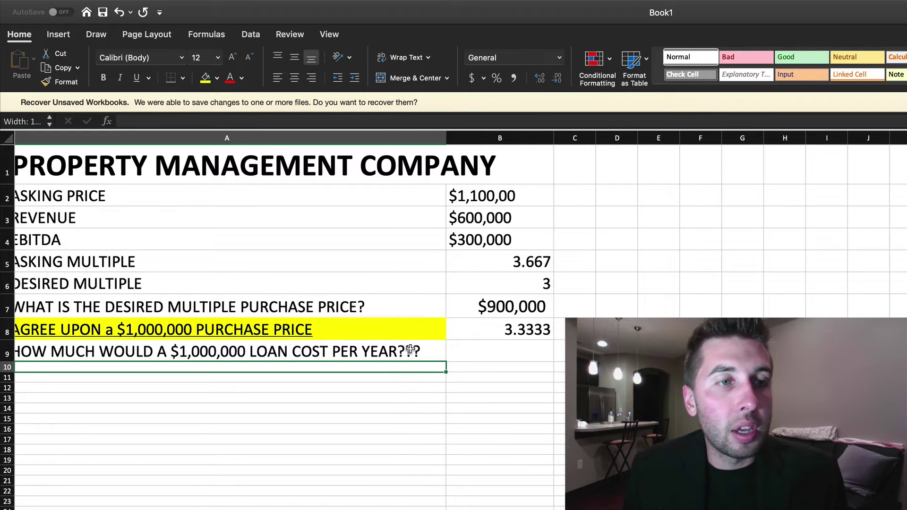
- Enter the loan terms AT 6%, 15 YEAR AMORTIZATION in A10
scroll(246, 370, down, 1)
text(AT 6%, 15 YE)
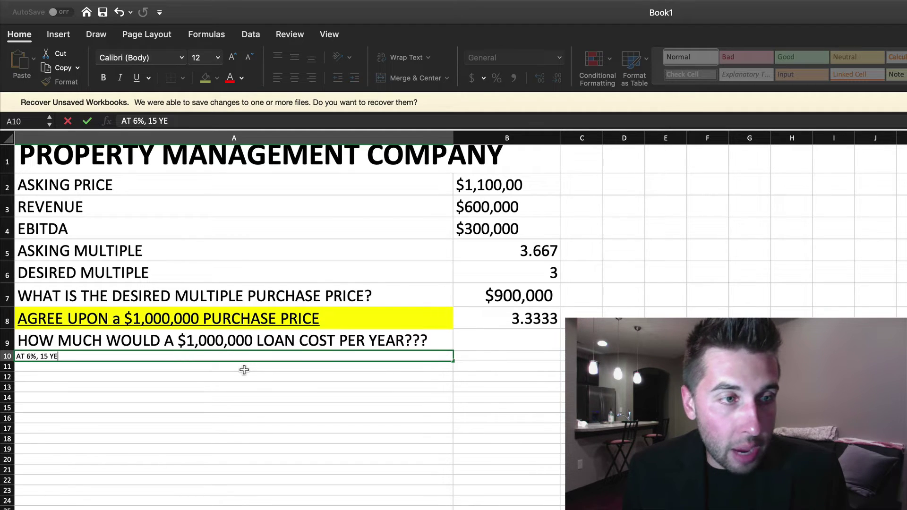
text(TIZATION)
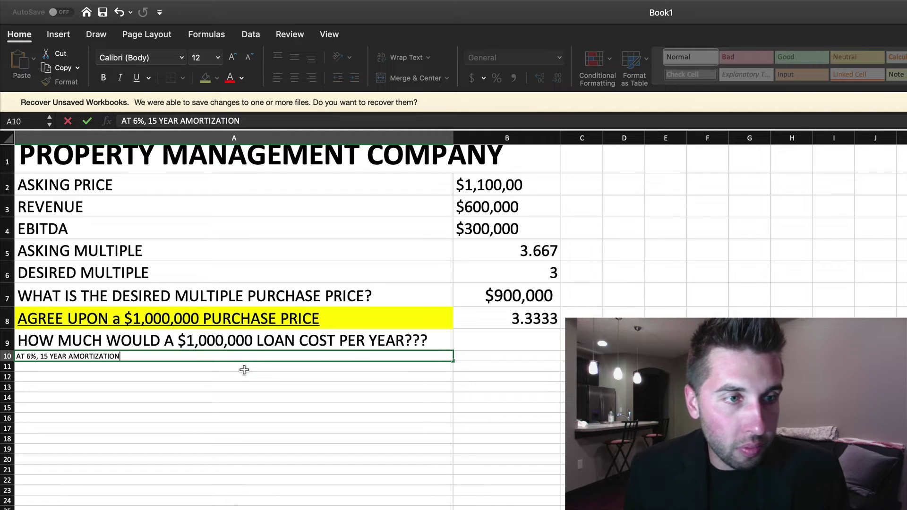
key(Return)
scroll(245, 378, up, 1)
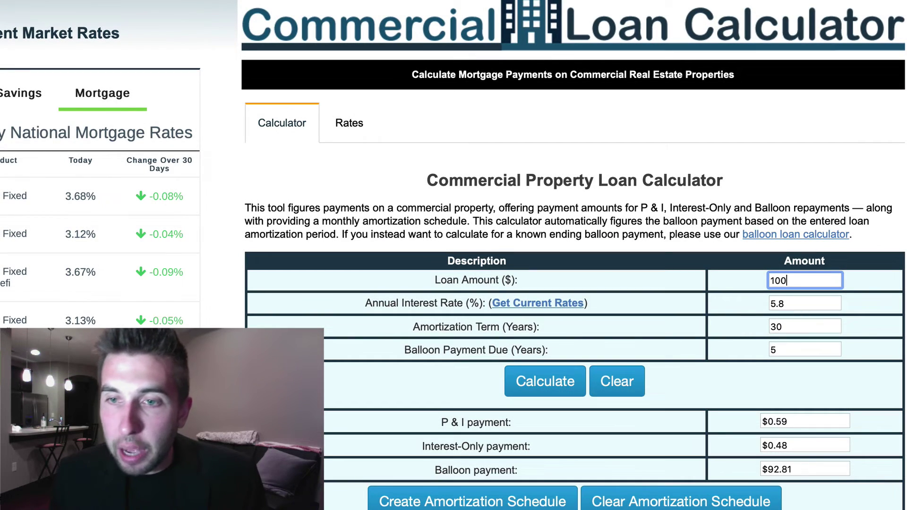
- Calculate the payment on a 1000000 loan at 6% interest with a 15-year amortization term and balloon due in 15 years
text(000000)
key(Tab)
key(BackSpace)
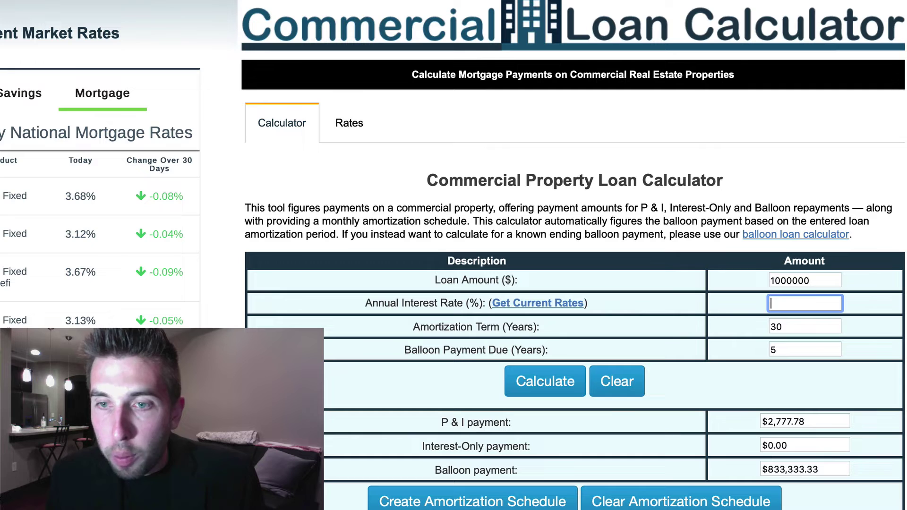
text(6)
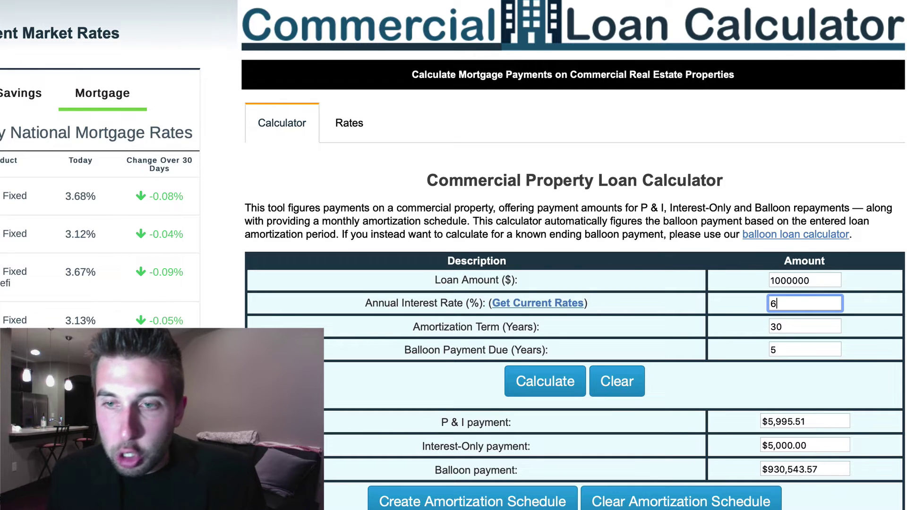
key(Tab)
text(15)
key(Tab)
key(BackSpace)
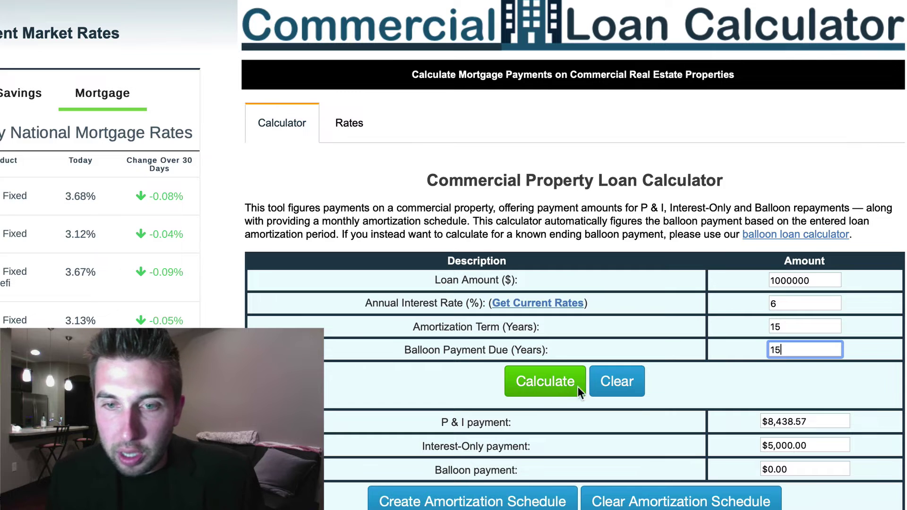
click(557, 380)
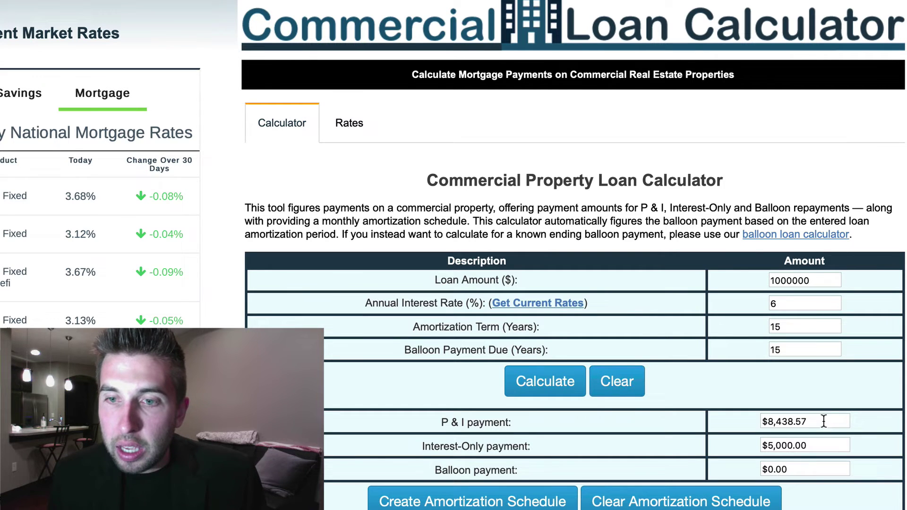
drag(822, 421, 668, 419)
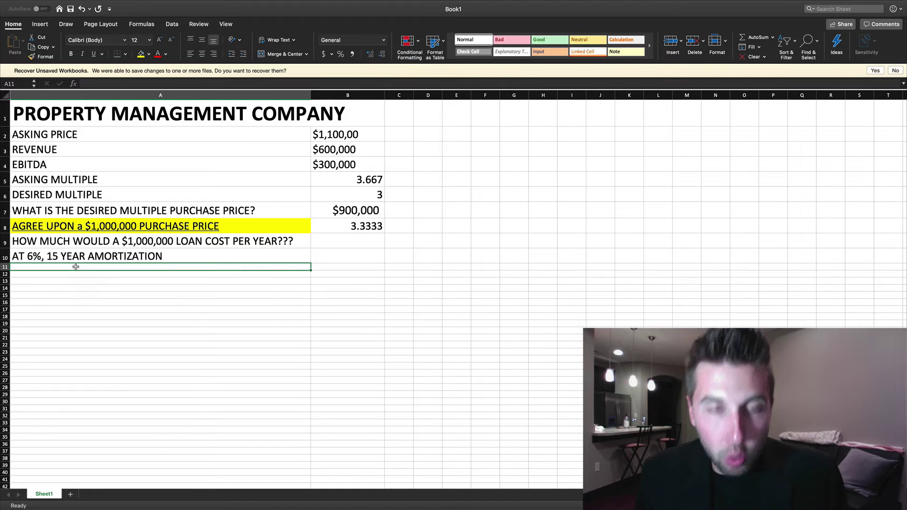
- Enter the loan payment $8439 in A11 of the spreadsheet and set its font size to 26
scroll(75, 267, right, 3)
scroll(76, 266, down, 1)
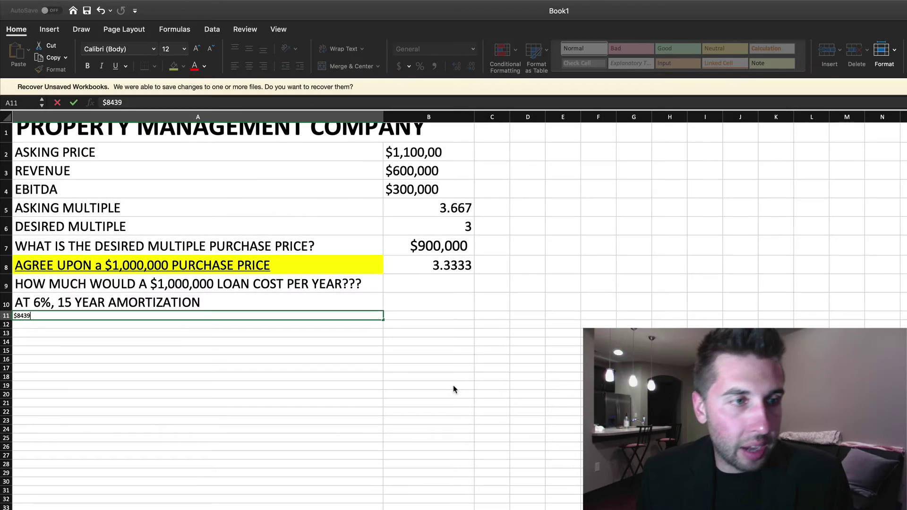
text(')
key(Up)
click(183, 49)
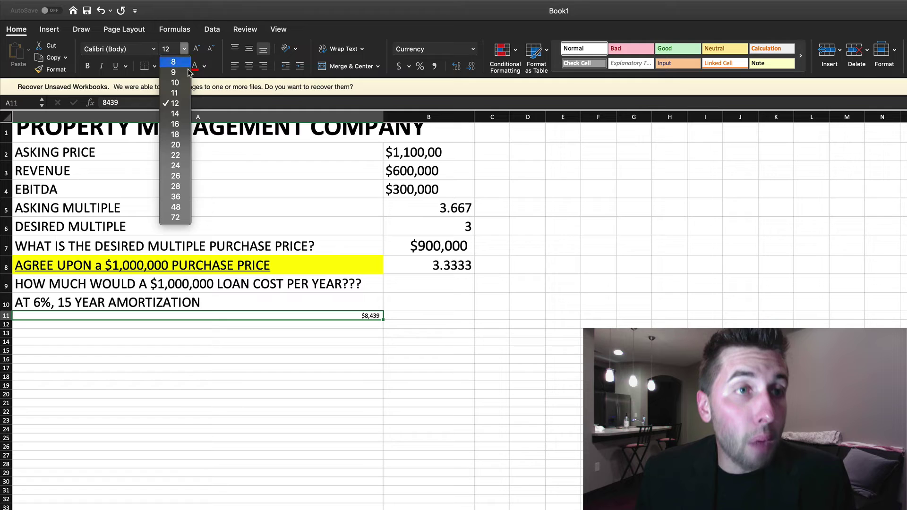
click(175, 176)
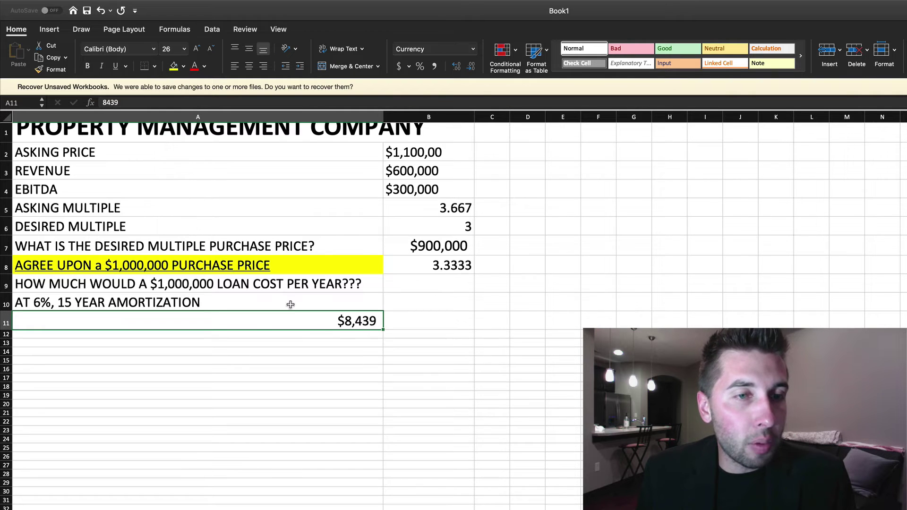
- Edit the payment in A11 to read $8439 per month
double_click(377, 320)
text(per month)
key(Return)
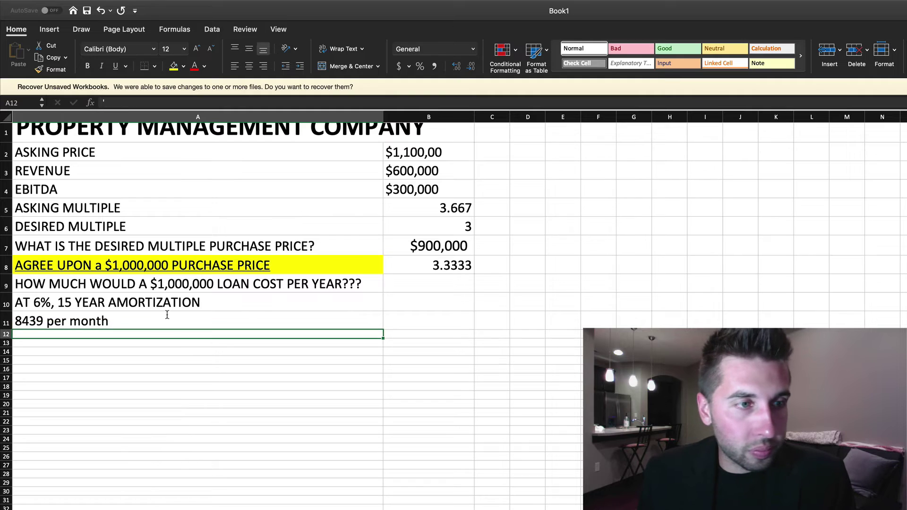
click(18, 322)
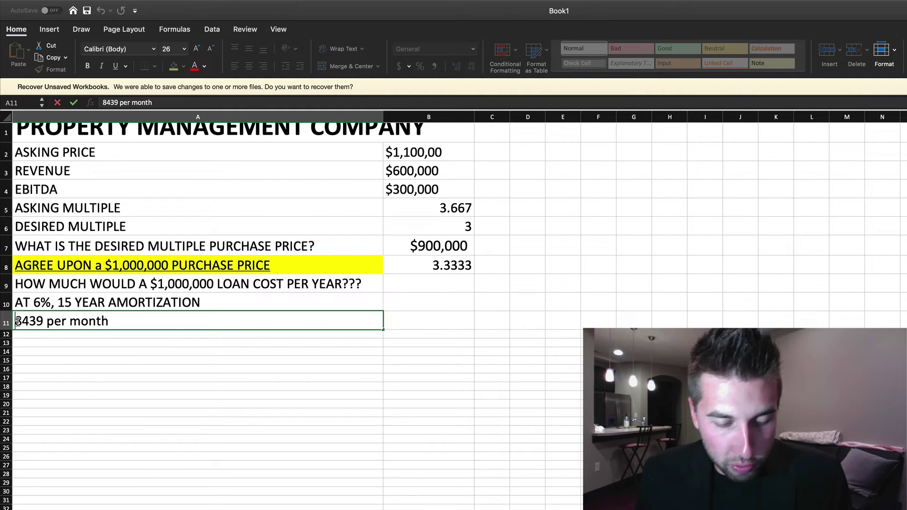
text($)
key(Return)
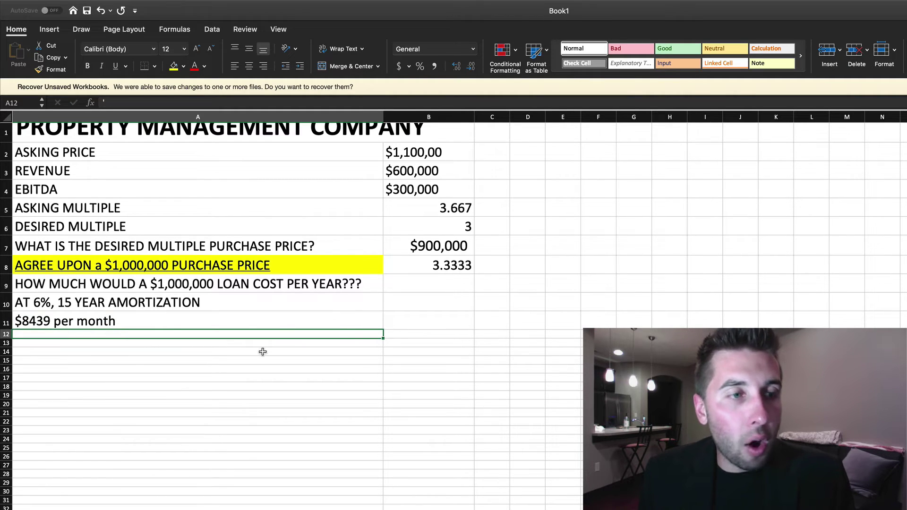
- Label A12 as P yr?? and calculate the yearly payment in B12 with =SUM(8439*12)
text(P)
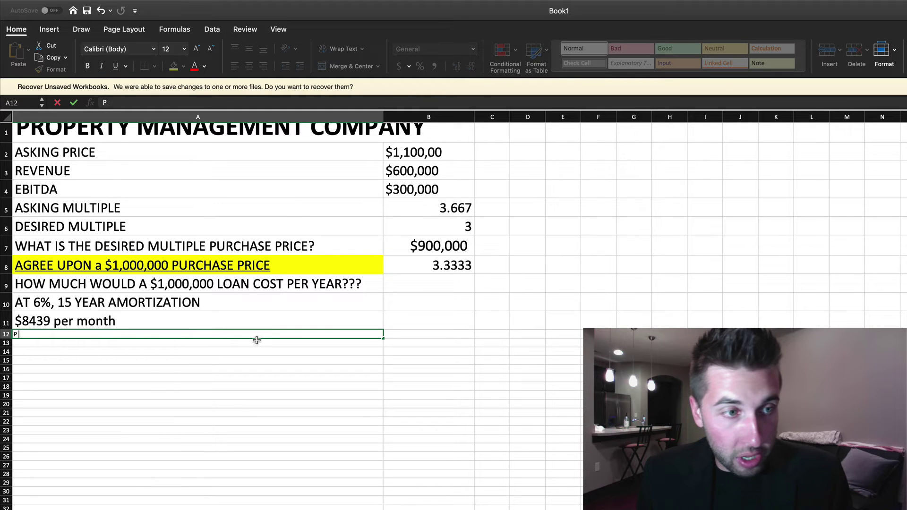
text( yr??)
key(Return)
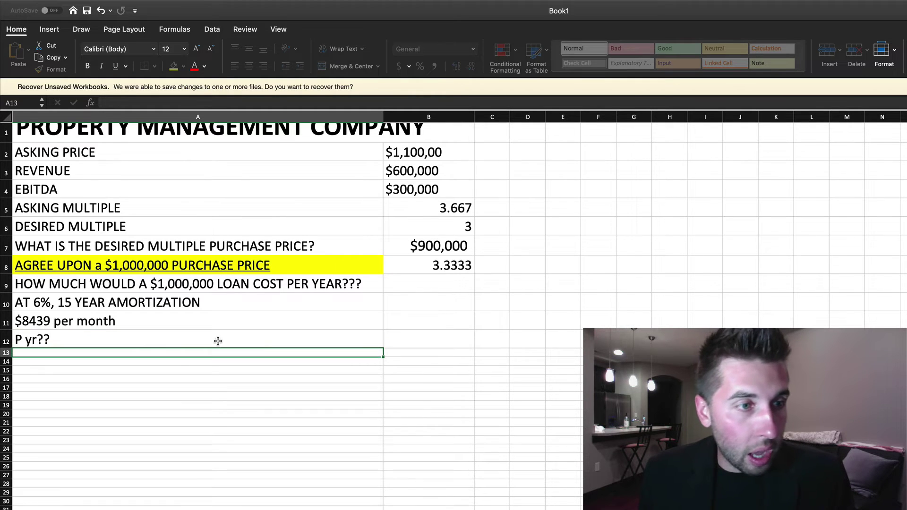
click(410, 339)
text(=sum(8439)
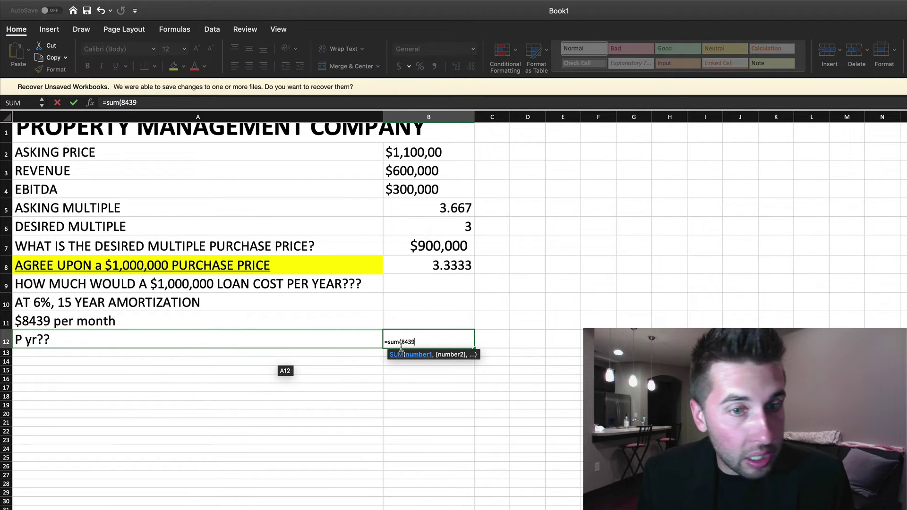
text(*12)
key(Return)
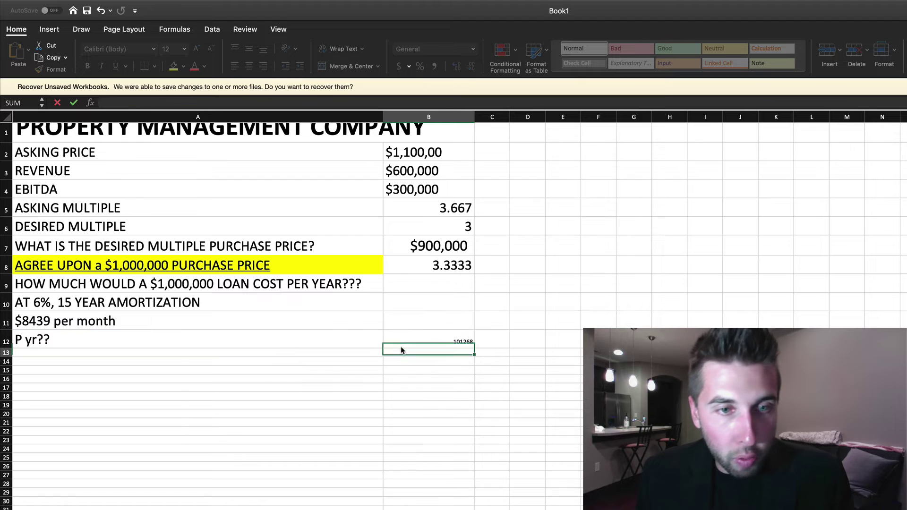
- Format the yearly payment in B12 as Currency at font size 48 and widen column B to fit it
click(443, 341)
click(472, 49)
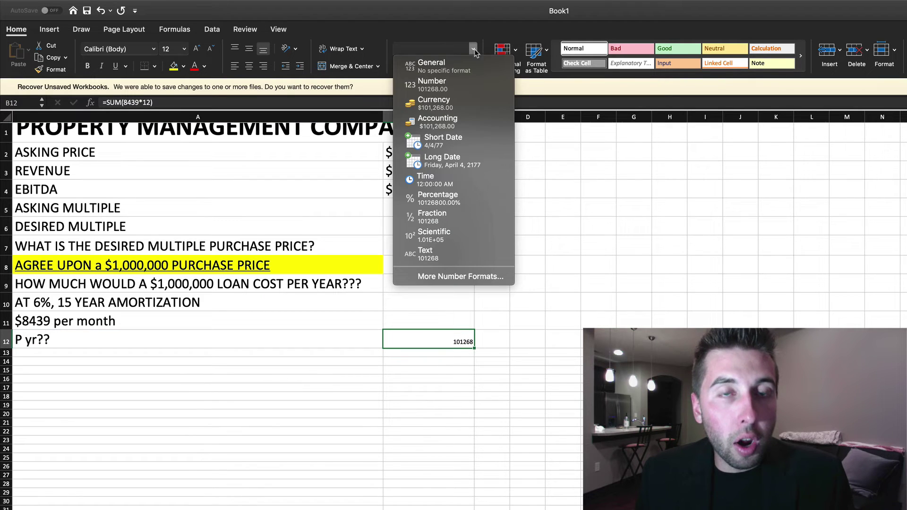
click(434, 101)
click(184, 48)
click(180, 206)
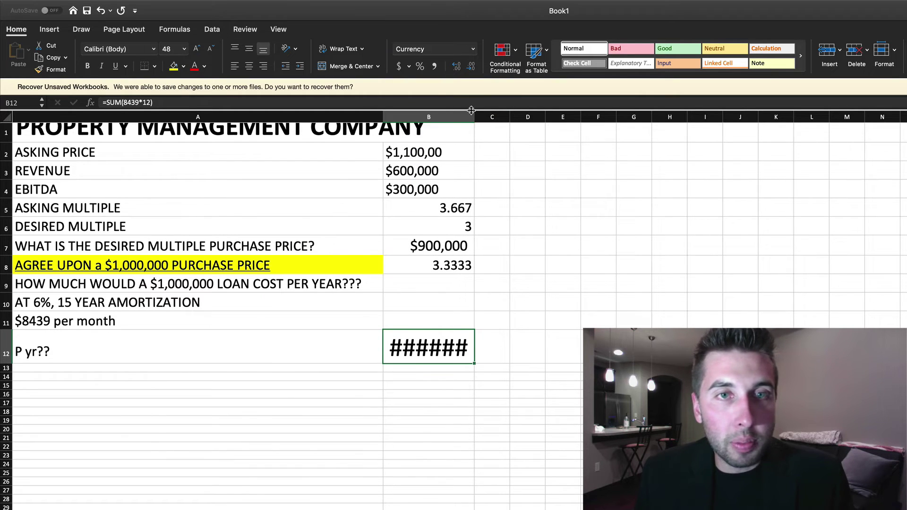
double_click(473, 117)
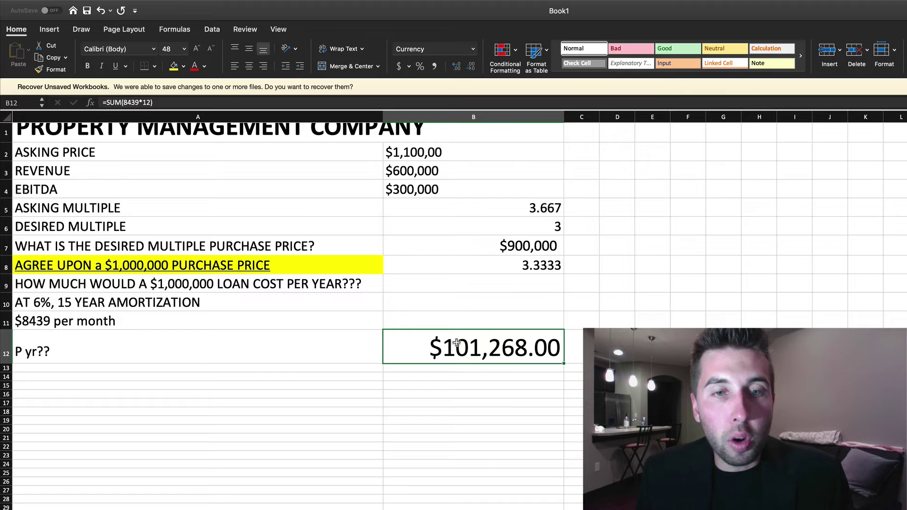
scroll(482, 309, up, 1)
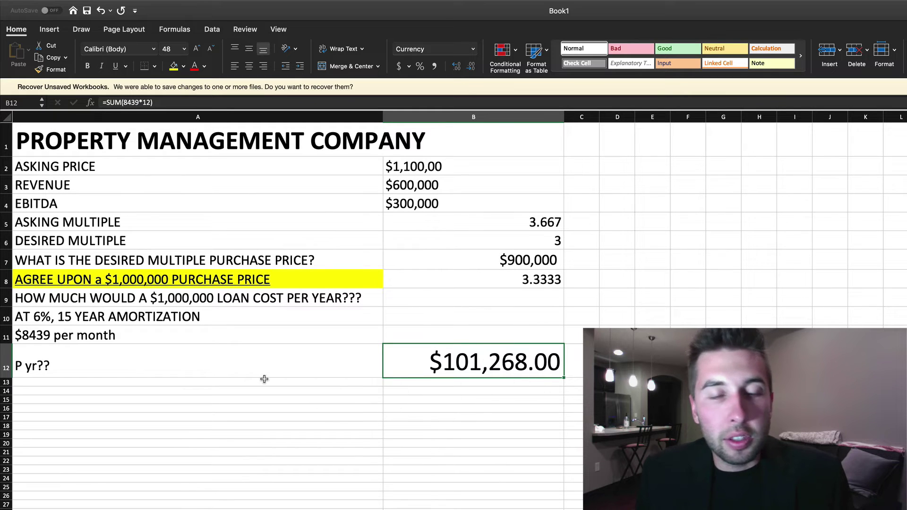
click(41, 383)
click(36, 336)
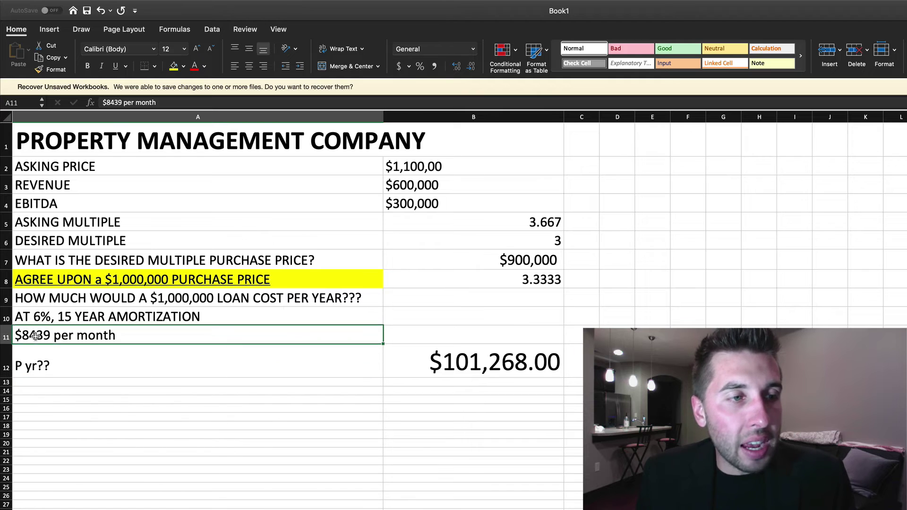
click(498, 362)
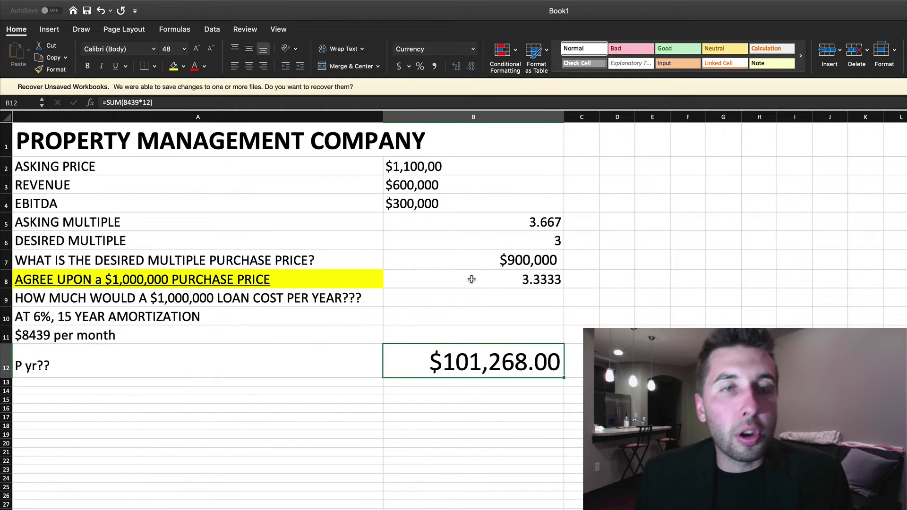
click(453, 208)
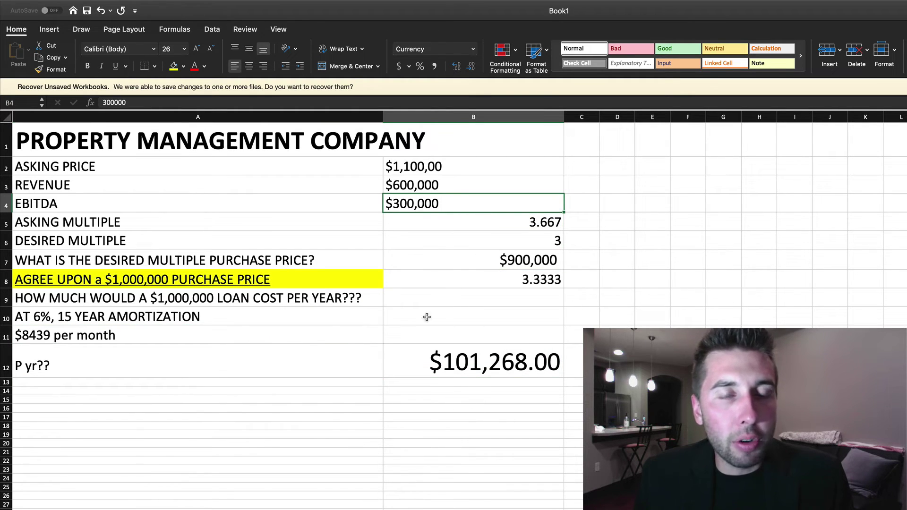
- Enter the label DSCR in A13 and set its font size to 36
click(85, 380)
text(DAC)
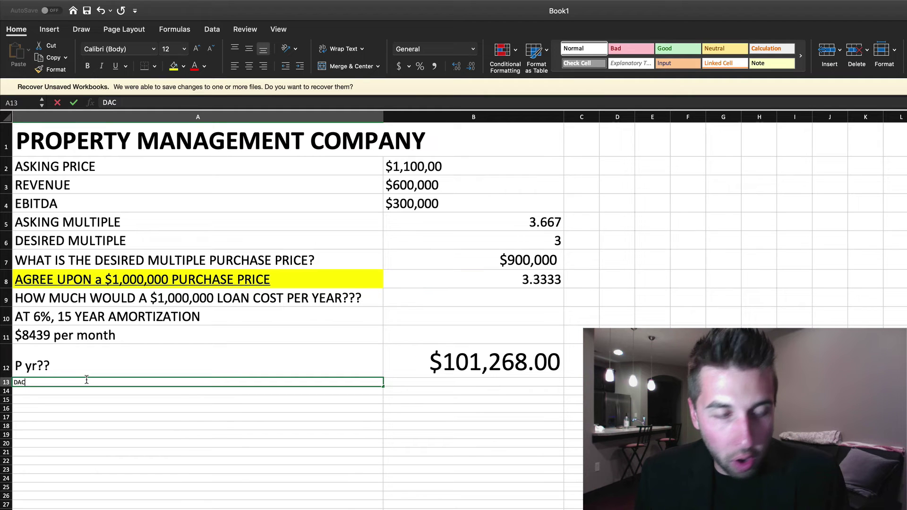
text(R)
key(Return)
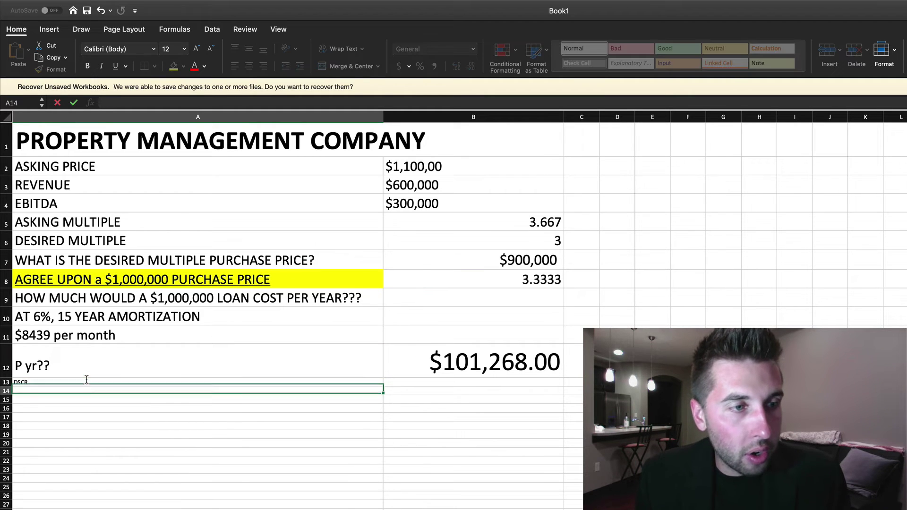
click(50, 381)
click(184, 49)
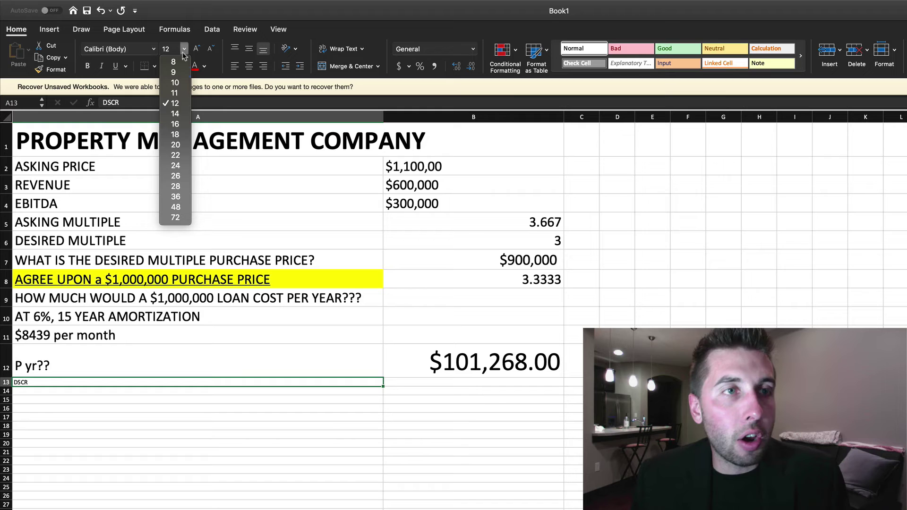
click(180, 199)
- Calculate the DSCR in B13 by dividing EBITDA by the yearly payment with =SUM(B4/B12)
click(443, 400)
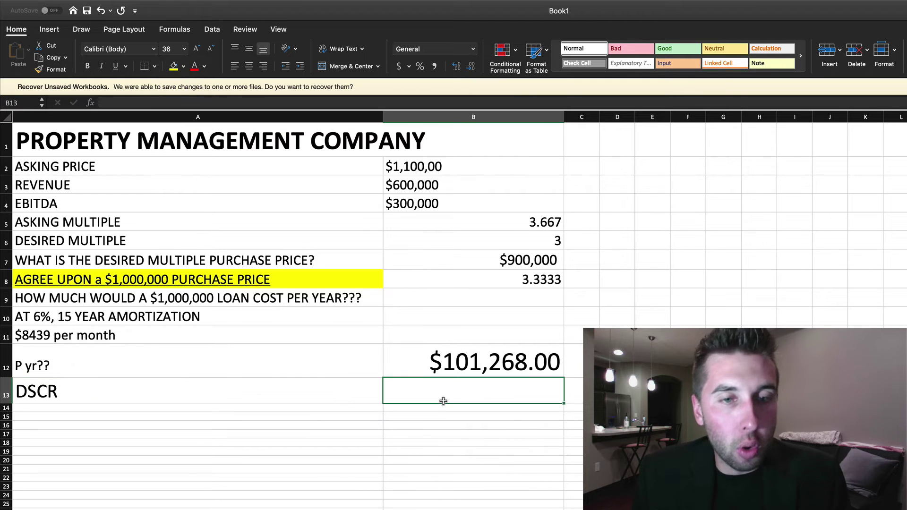
text(=sum()
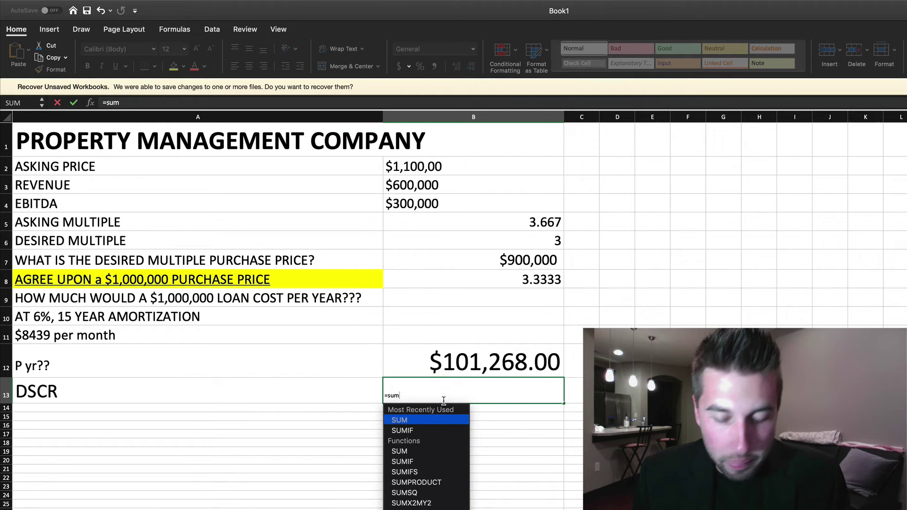
click(412, 208)
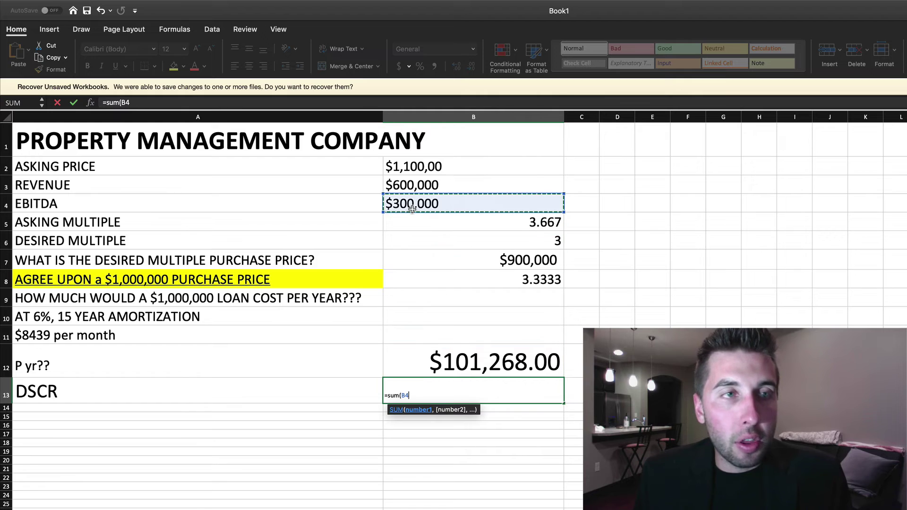
text(/)
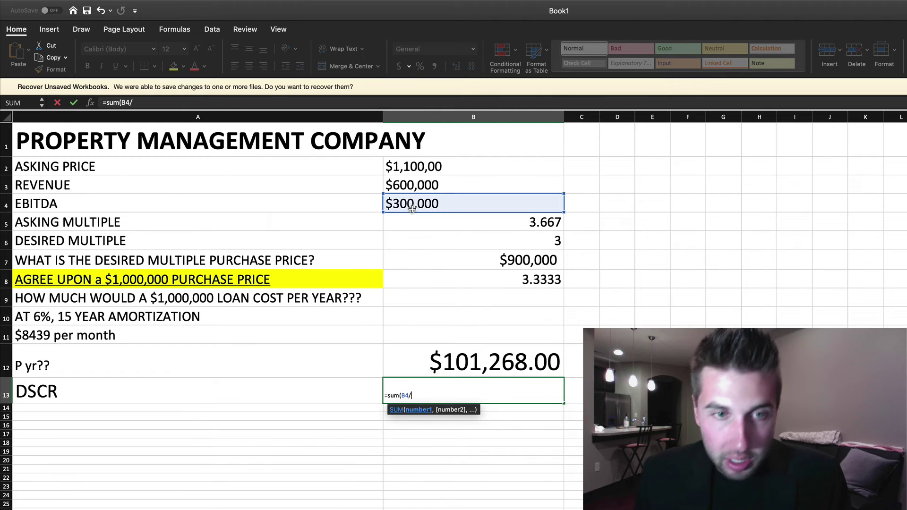
click(520, 369)
text())
key(Return)
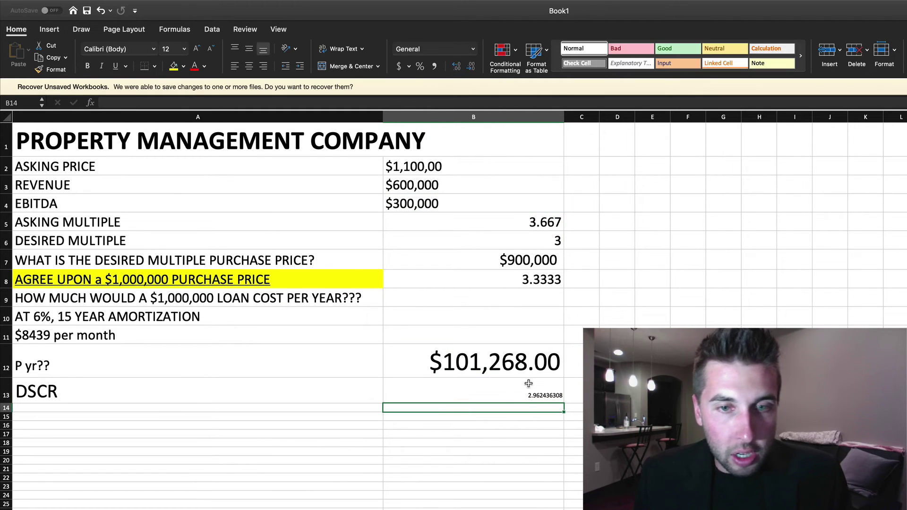
- Format the DSCR result in B13 as Percentage and set its font size to 48
click(529, 397)
click(475, 48)
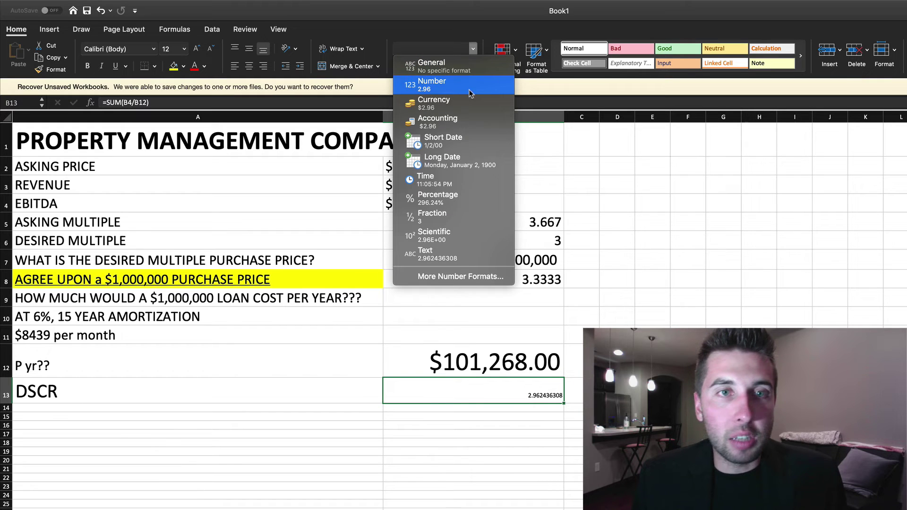
click(465, 196)
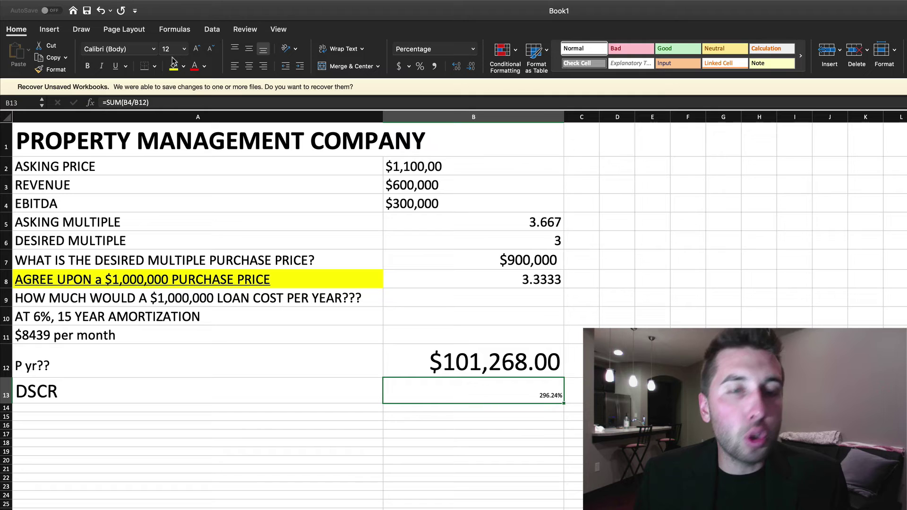
click(184, 49)
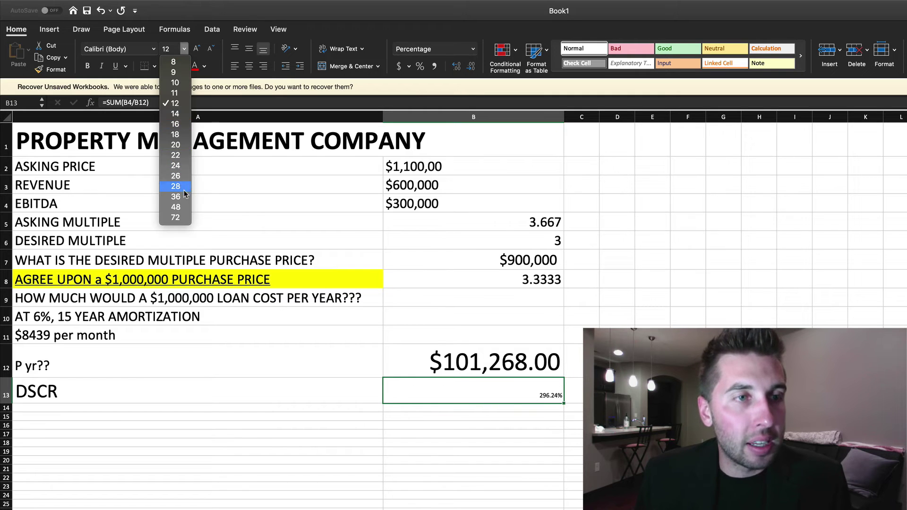
click(183, 196)
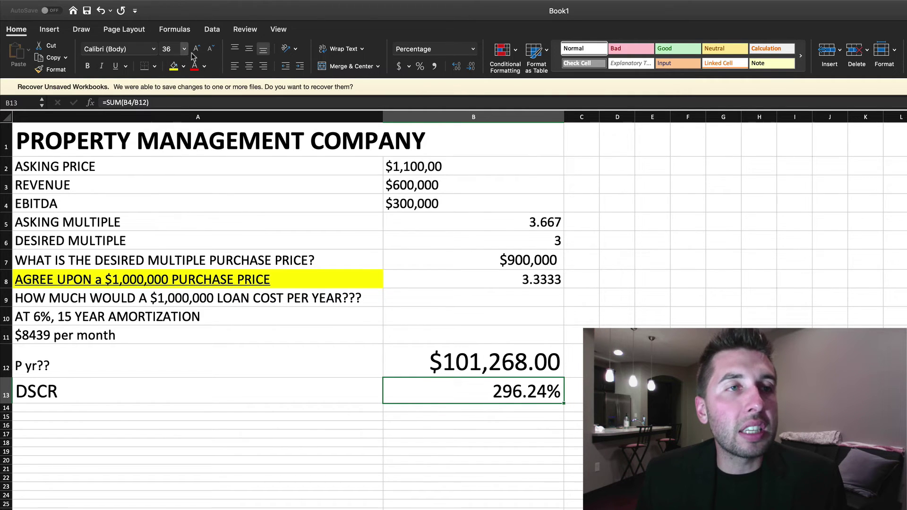
click(184, 49)
click(179, 207)
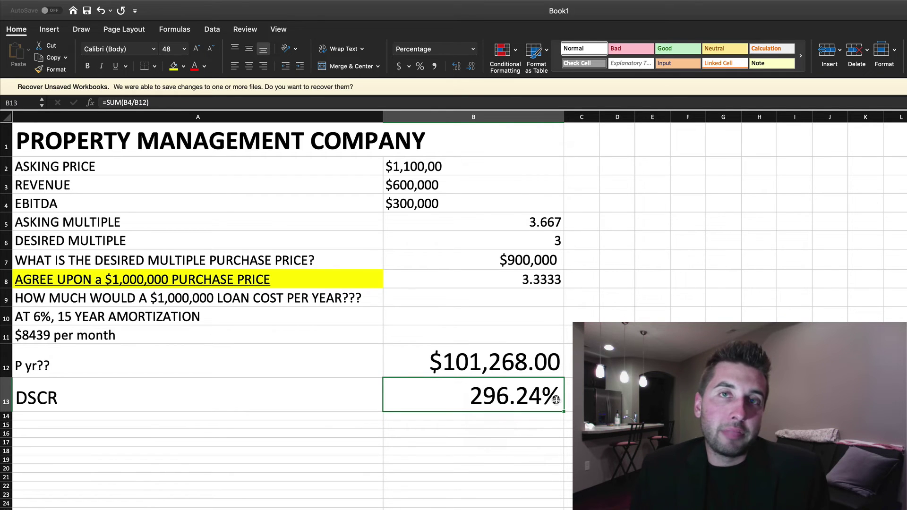
- Switch to the browser's Google results for PROPERTY MANAGEMENT COMPANY FOR SALE and open the BizQuest property management listings
click(169, 300)
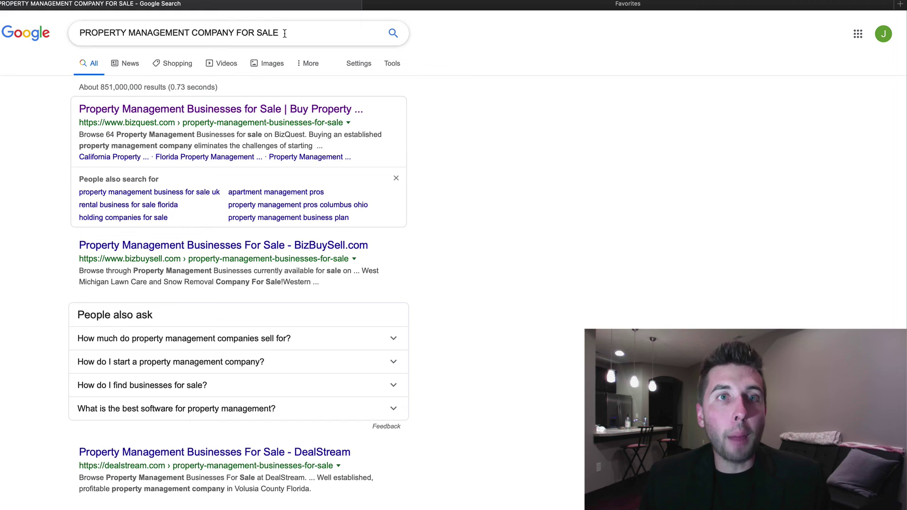
drag(285, 33, 98, 30)
key(Right)
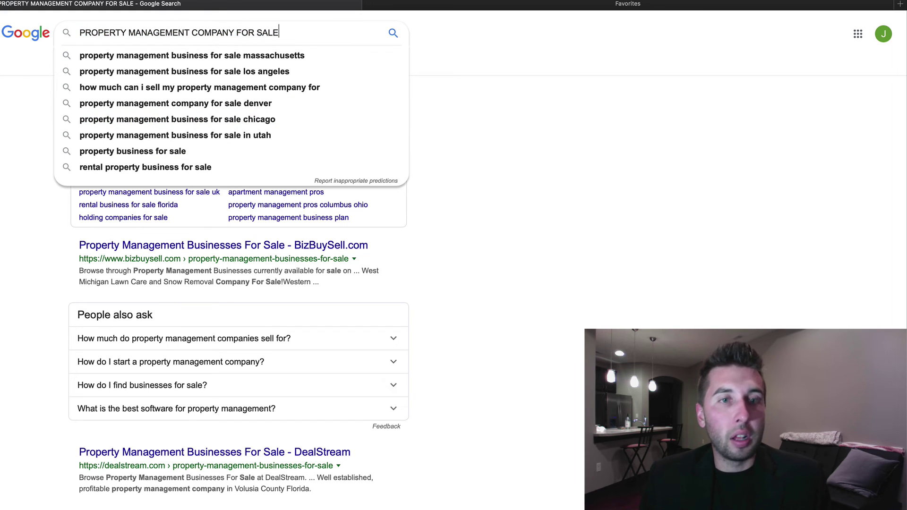
click(234, 136)
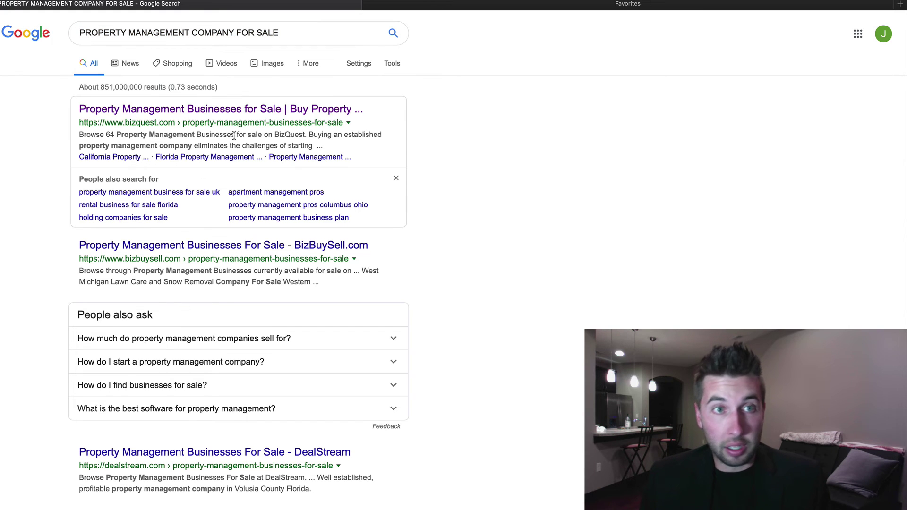
click(129, 110)
- Browse the BizQuest businesses for sale and open the Highly Regarded Property Management Company listing in New York, NY
scroll(223, 149, down, 2)
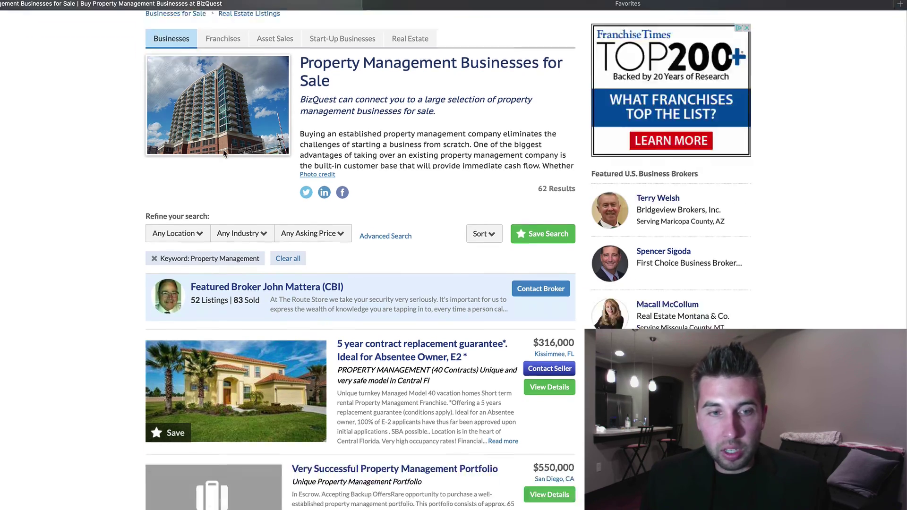
scroll(223, 150, down, 20)
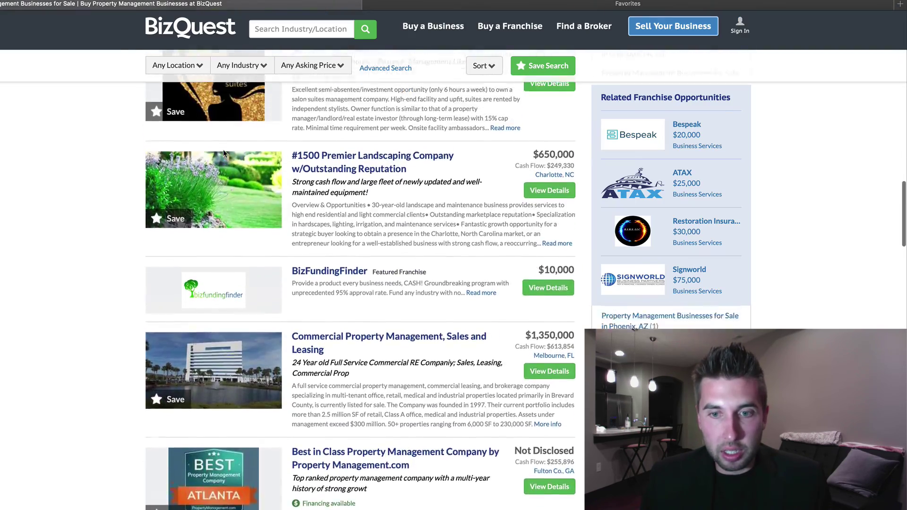
scroll(223, 149, down, 10)
scroll(225, 153, down, 10)
scroll(224, 154, down, 2)
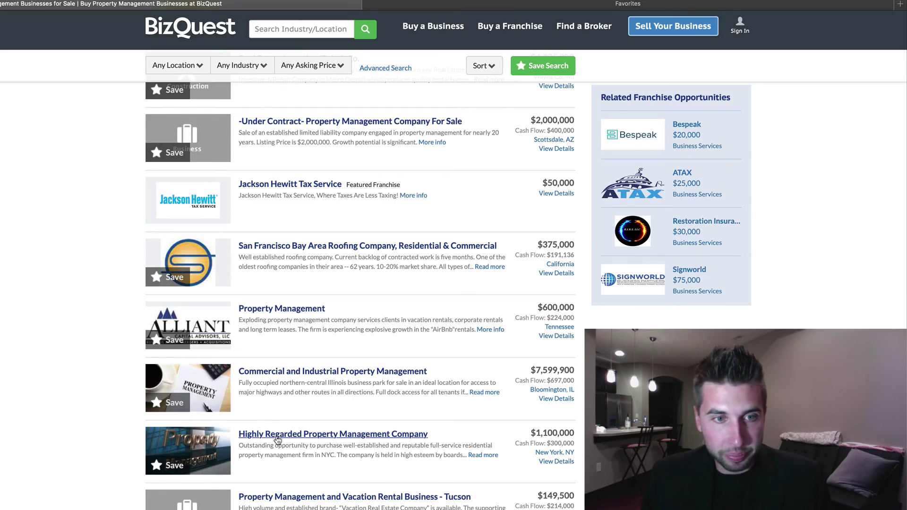
click(278, 435)
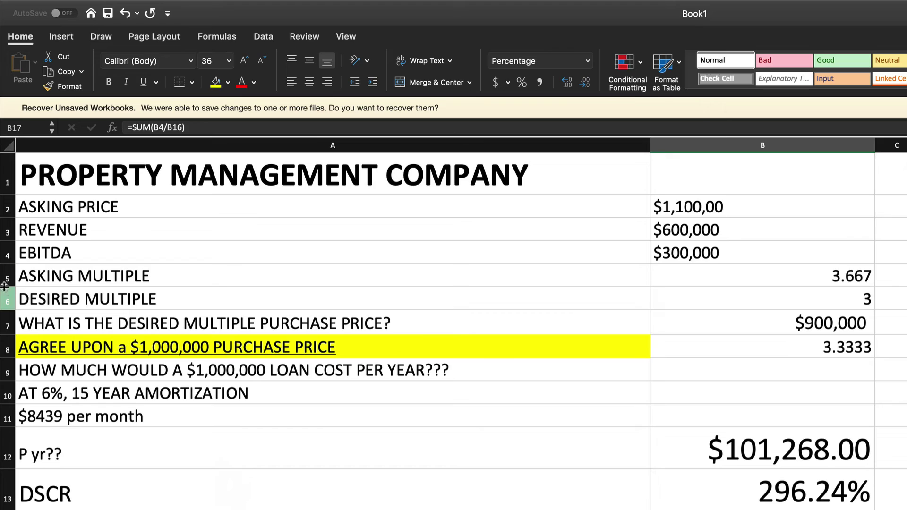
- Switch back to the Excel workbook and select the EBITDA row, followed by the REVENUE row, to review their figures
click(8, 253)
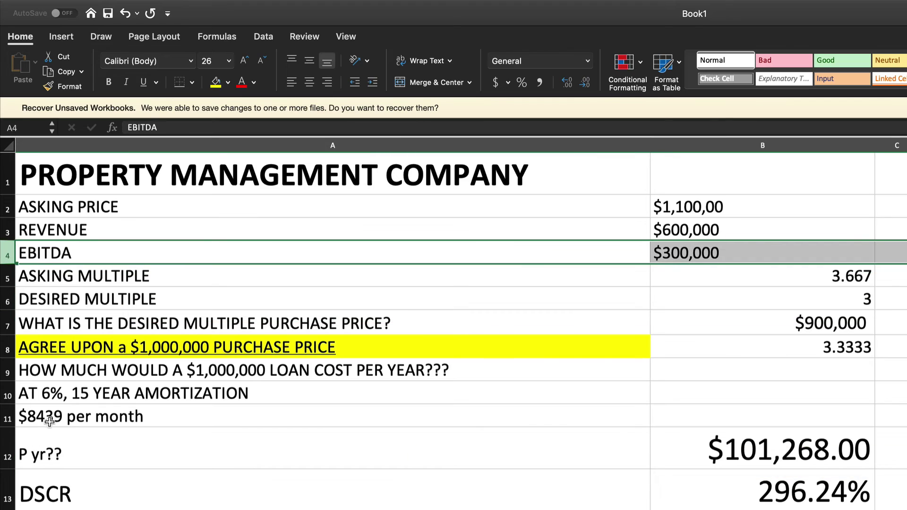
click(3, 233)
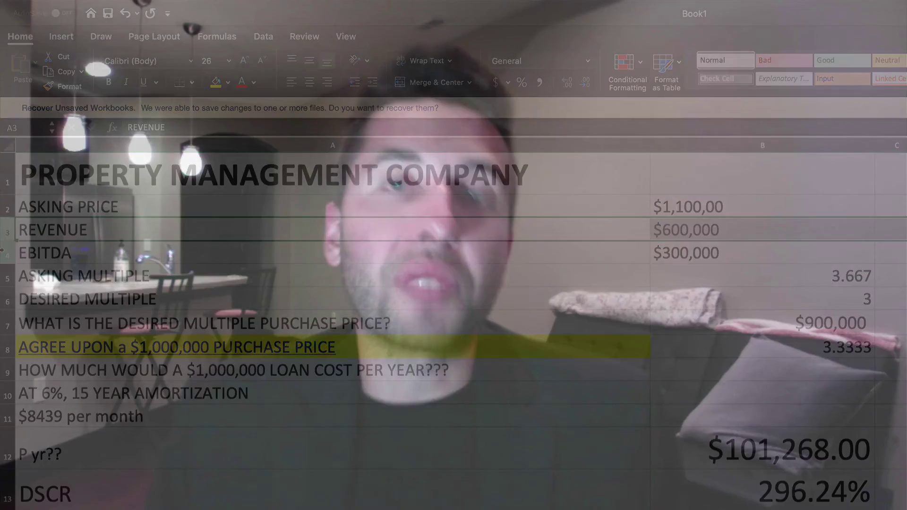